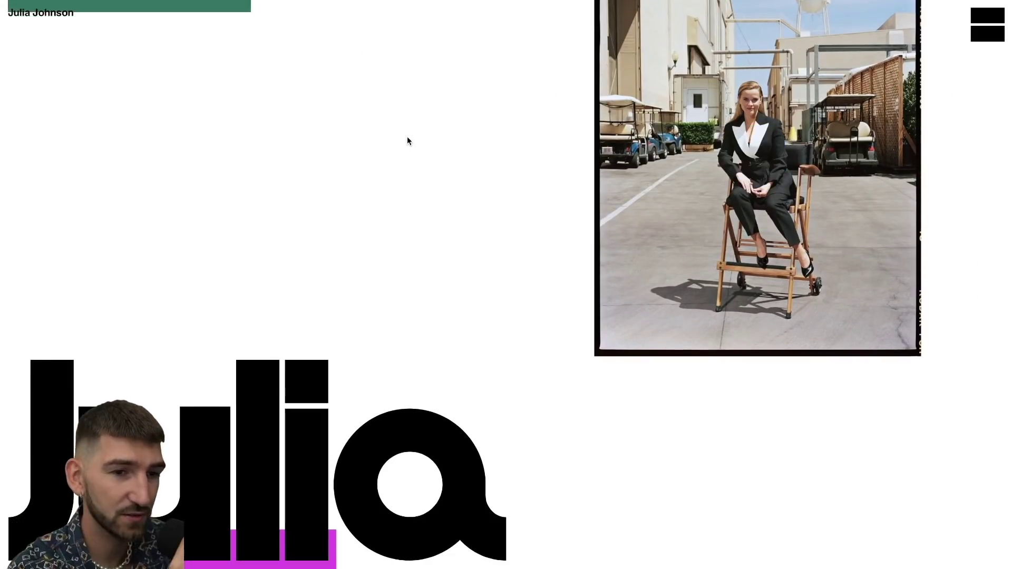
pyautogui.scroll(-3, 407, 141)
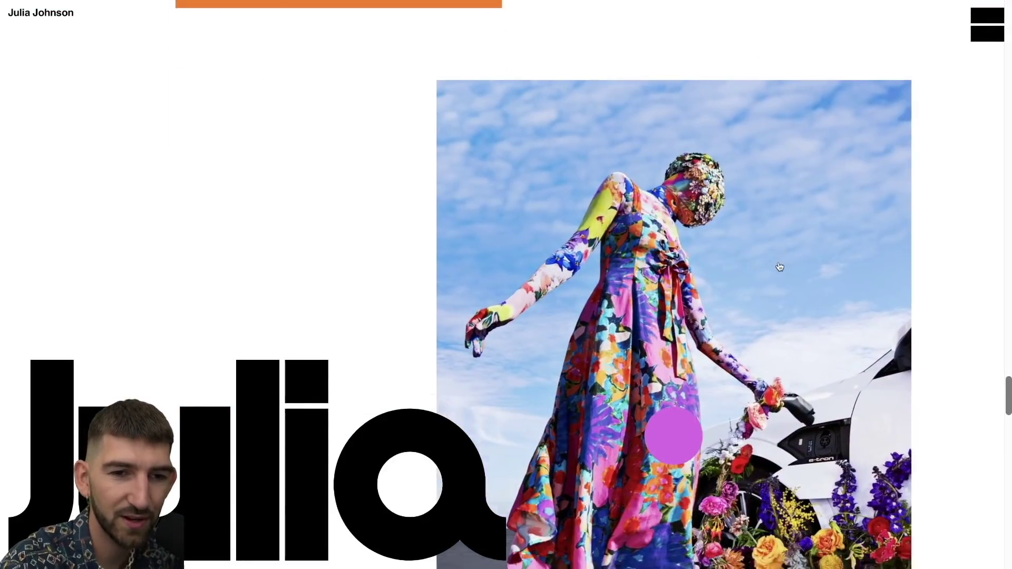
pyautogui.scroll(-5, 779, 267)
pyautogui.scroll(-5, 780, 268)
pyautogui.scroll(-5, 780, 267)
pyautogui.scroll(-5, 780, 268)
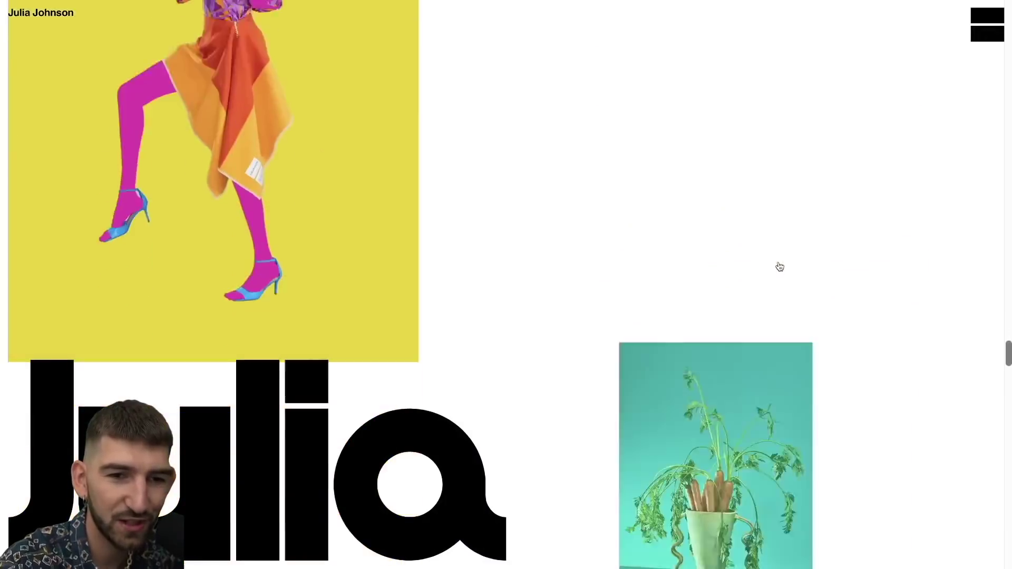
pyautogui.scroll(-5, 781, 268)
pyautogui.scroll(-5, 780, 267)
pyautogui.scroll(-5, 780, 267)
pyautogui.scroll(-5, 780, 268)
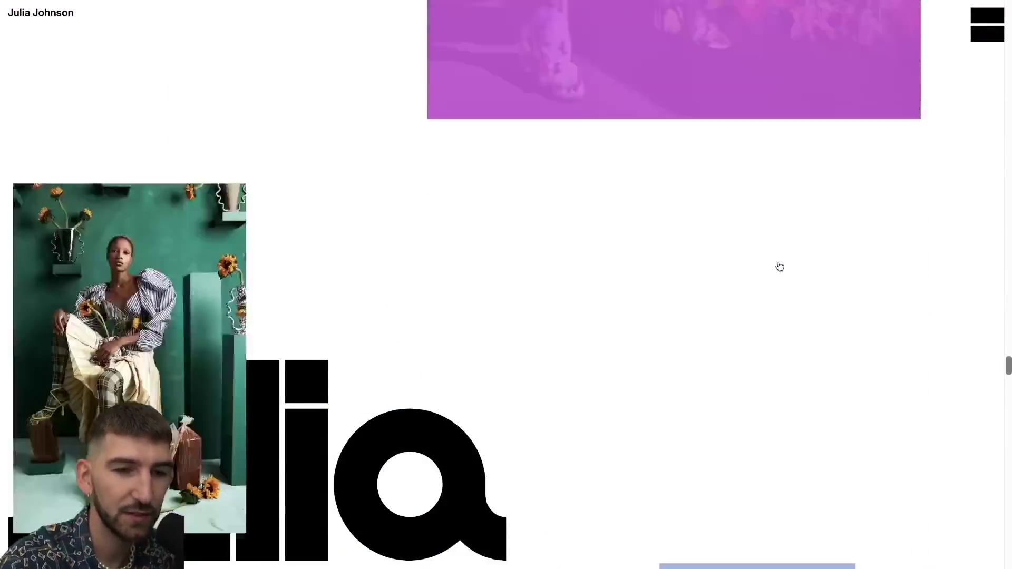
pyautogui.scroll(-5, 780, 268)
pyautogui.scroll(-5, 780, 268)
pyautogui.scroll(-5, 781, 268)
pyautogui.scroll(-5, 780, 267)
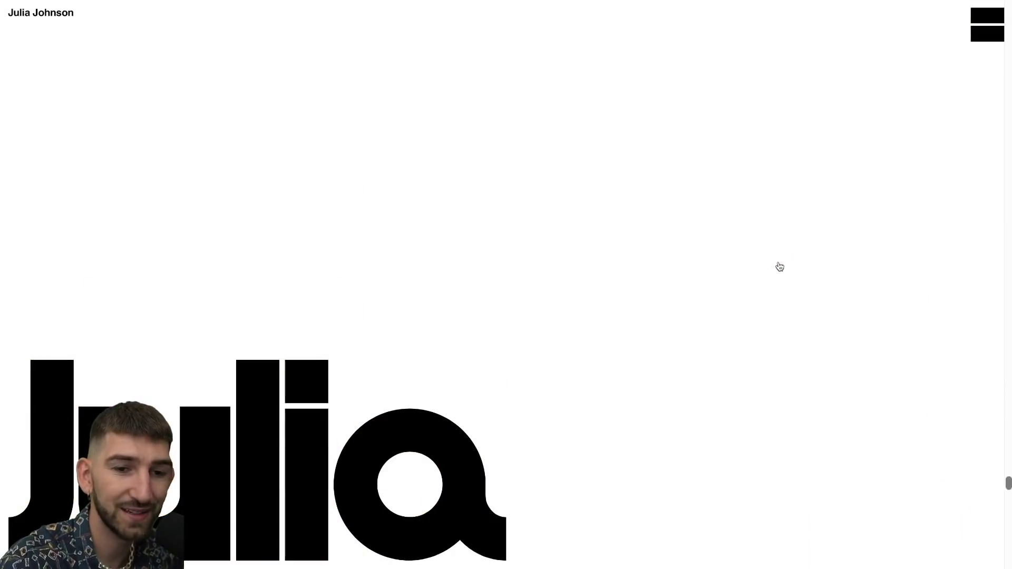
pyautogui.scroll(5, 778, 262)
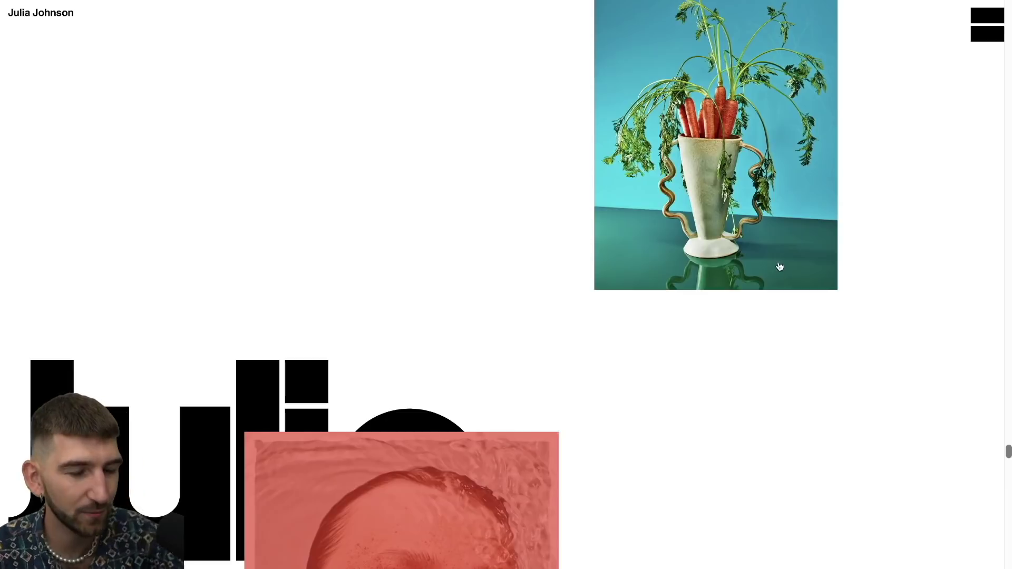
# Open the water-covered face portrait's project page on the Julia Johnson site
pyautogui.click(778, 267)
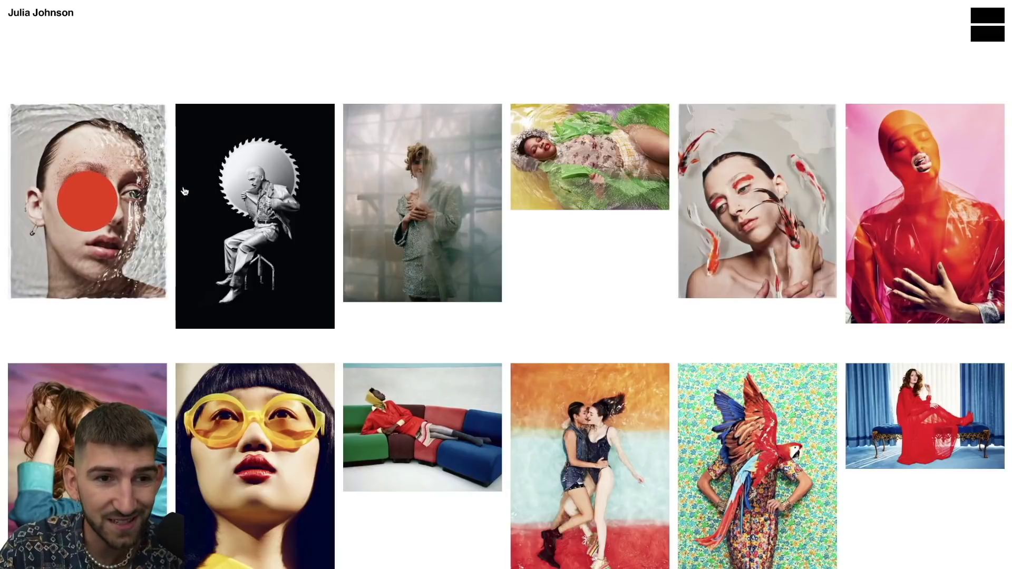
# Reload the Julia Johnson site to replay its intro and reach the loaded portrait grid
pyautogui.hotkey('ctrl', 'r')
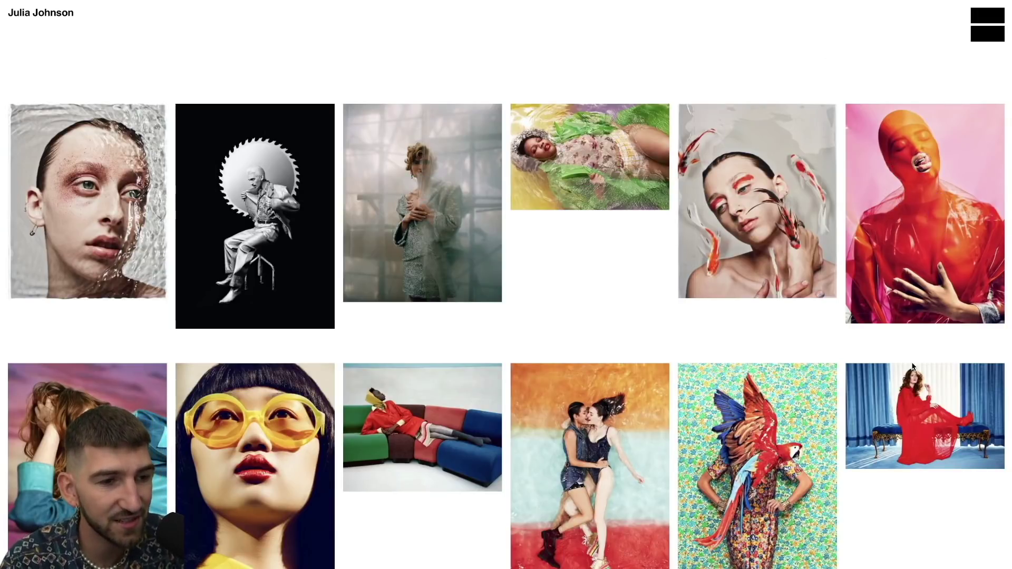
pyautogui.scroll(-1, 914, 368)
pyautogui.scroll(-1, 909, 364)
pyautogui.scroll(-5, 493, 280)
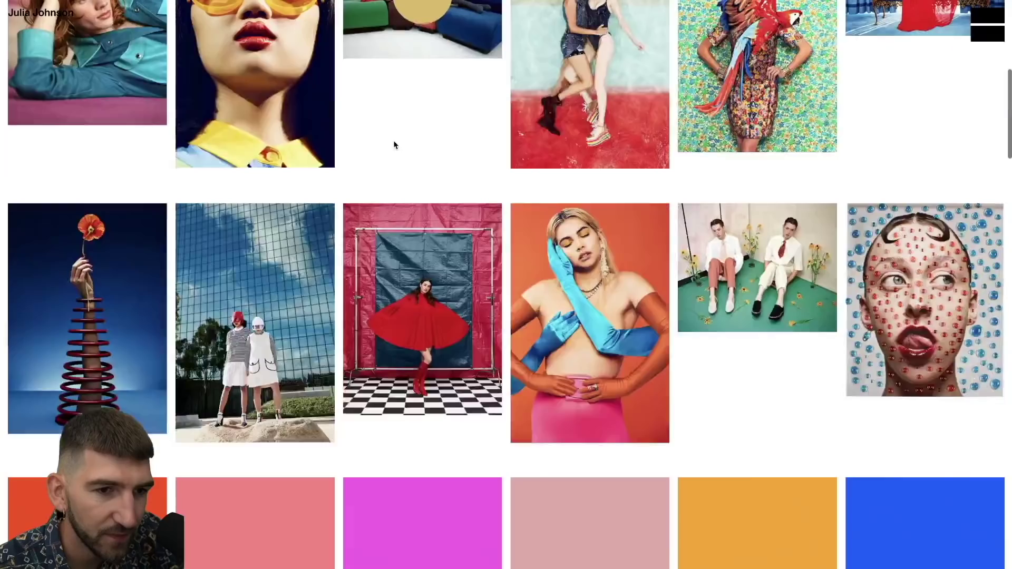
pyautogui.scroll(-3, 396, 144)
pyautogui.scroll(-3, 396, 145)
pyautogui.scroll(-3, 396, 145)
pyautogui.scroll(-3, 395, 145)
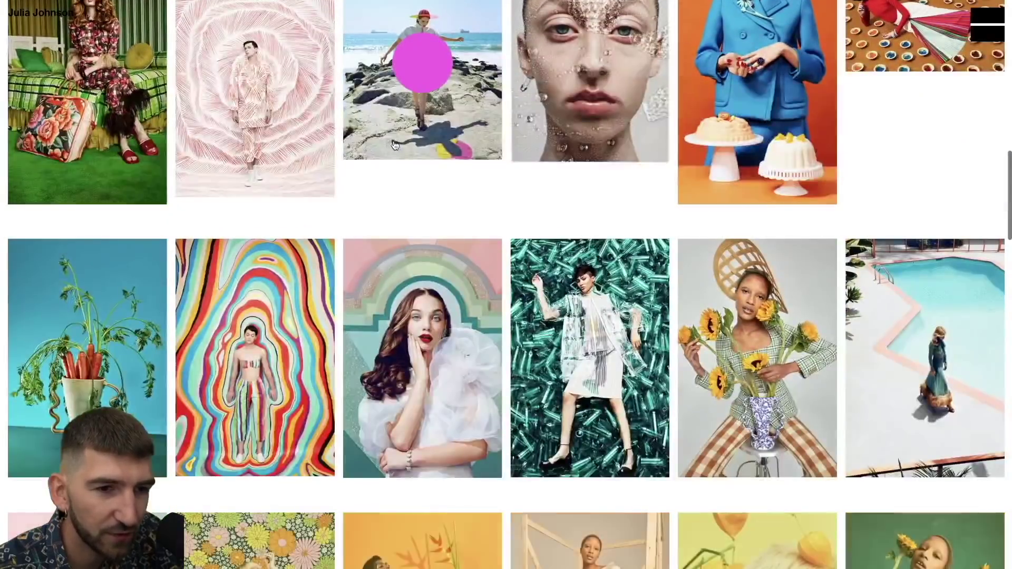
pyautogui.scroll(-3, 396, 144)
pyautogui.scroll(-3, 395, 144)
pyautogui.scroll(-2, 396, 144)
pyautogui.scroll(-3, 392, 140)
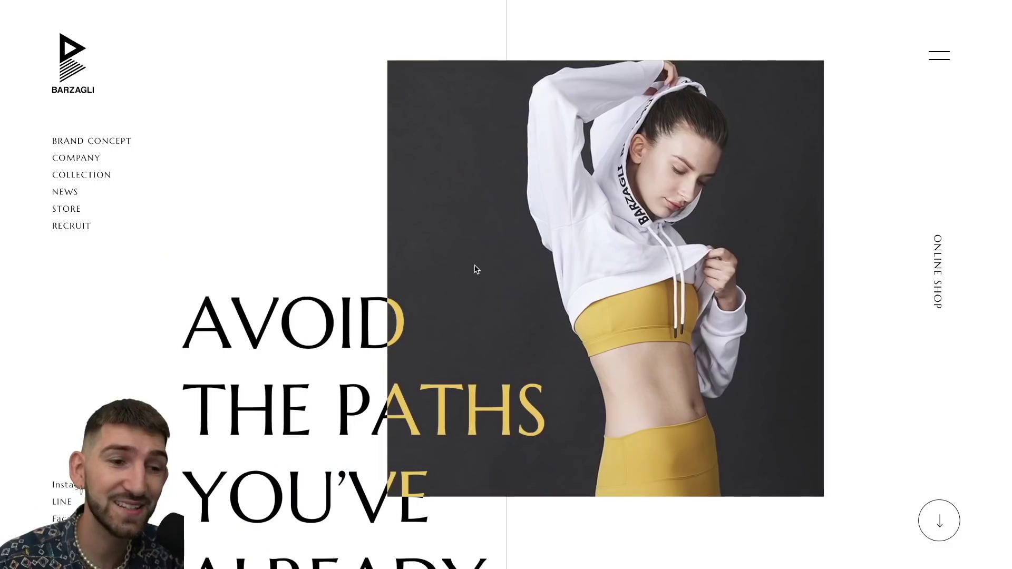
pyautogui.scroll(-1, 468, 256)
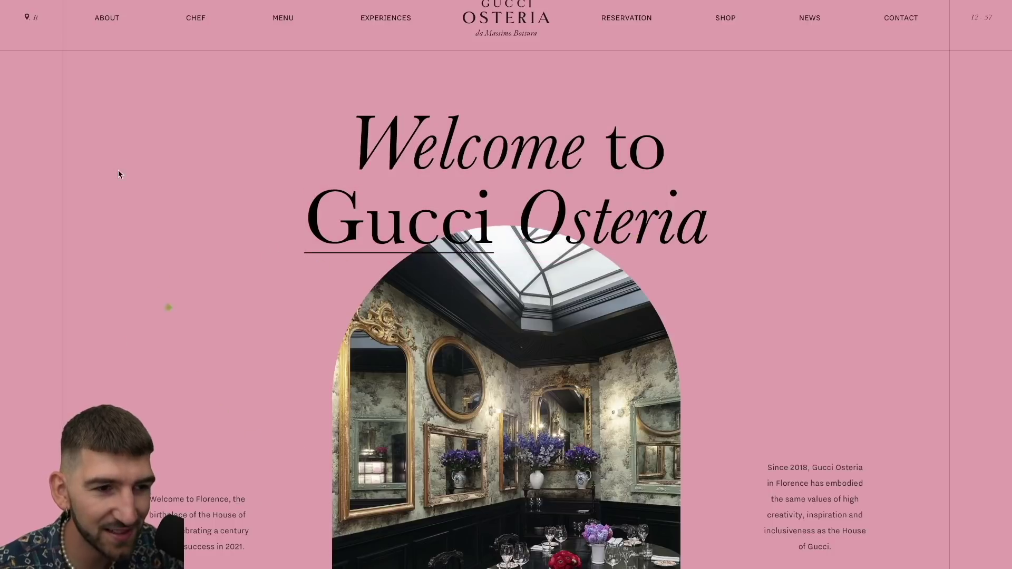
pyautogui.scroll(1, 120, 174)
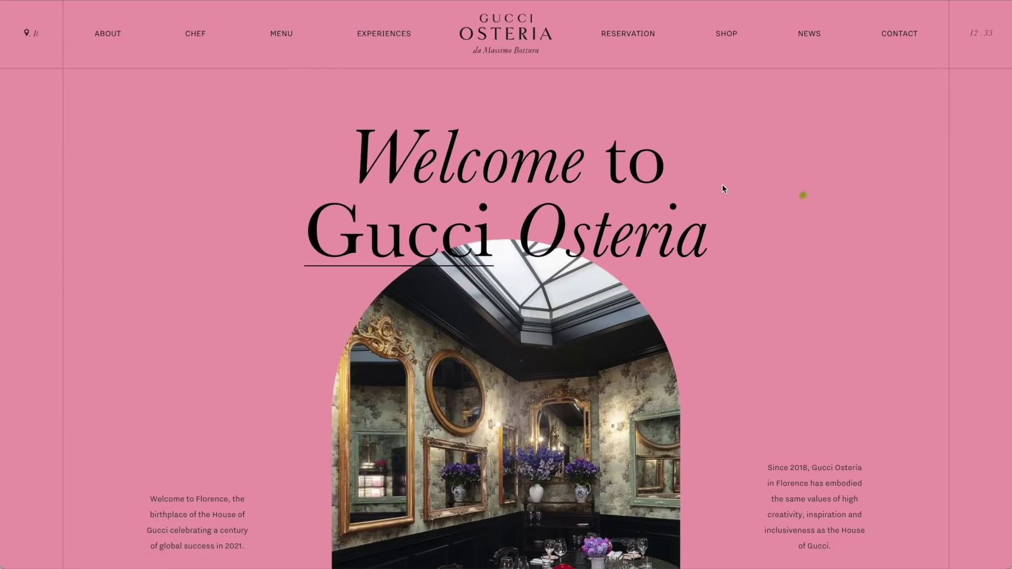
pyautogui.scroll(-3, 722, 184)
pyautogui.scroll(-3, 722, 185)
pyautogui.scroll(-2, 723, 184)
pyautogui.scroll(-1, 722, 184)
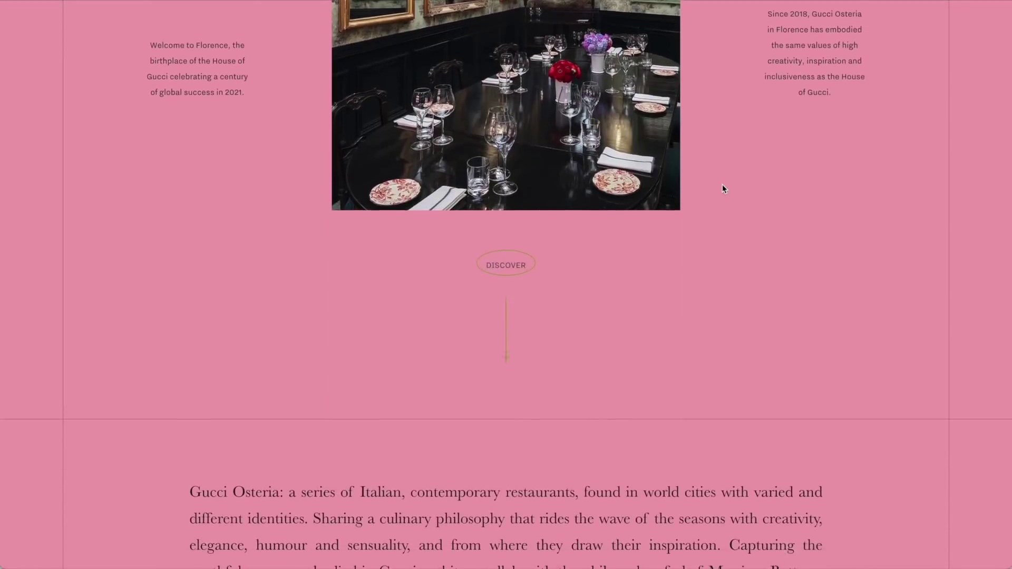
pyautogui.scroll(-3, 722, 184)
pyautogui.scroll(-3, 722, 184)
pyautogui.scroll(-2, 722, 184)
pyautogui.scroll(-2, 722, 184)
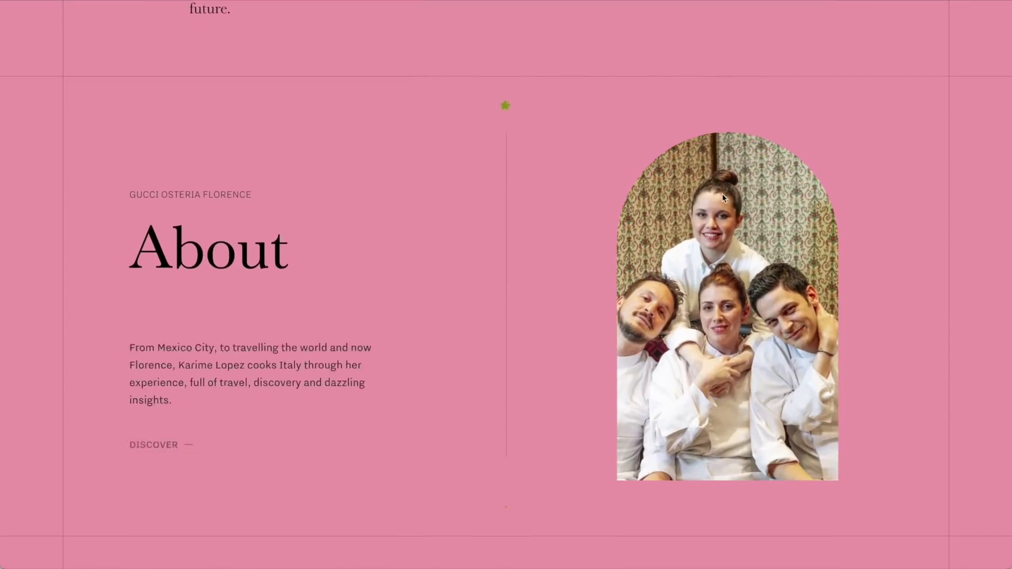
pyautogui.scroll(-3, 723, 194)
pyautogui.scroll(-2, 722, 194)
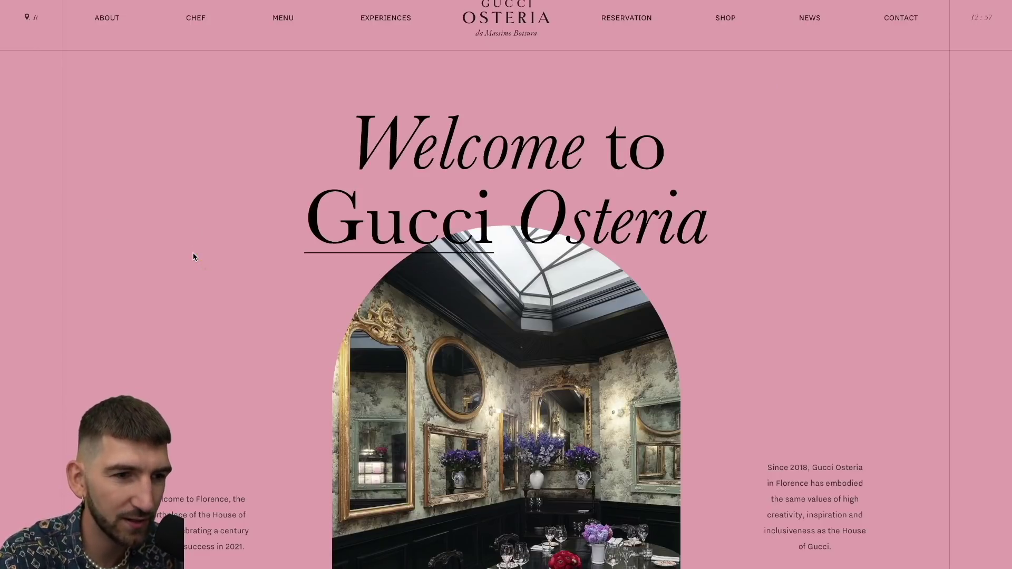
pyautogui.scroll(-2, 192, 252)
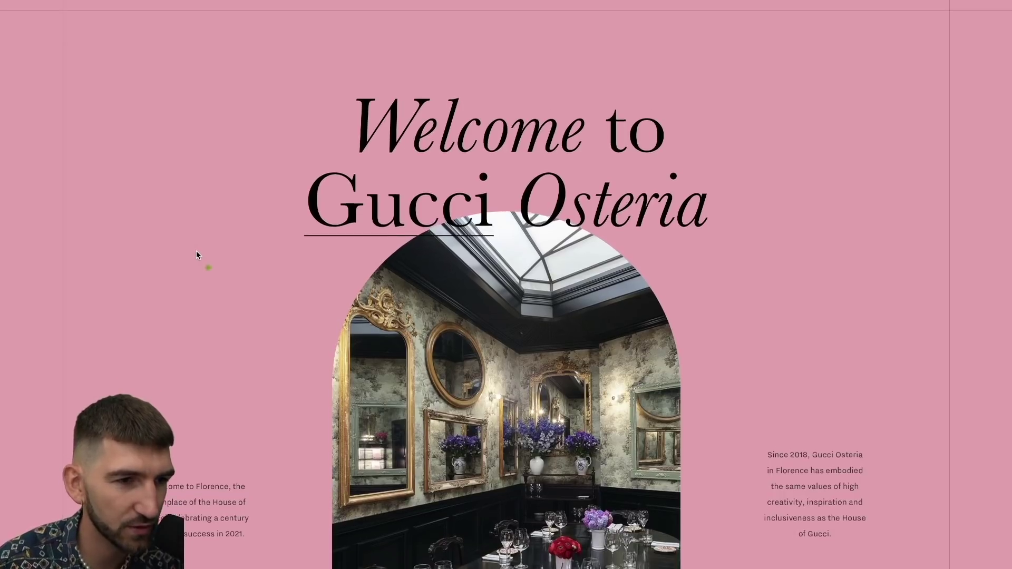
pyautogui.scroll(-3, 197, 254)
pyautogui.scroll(-3, 197, 253)
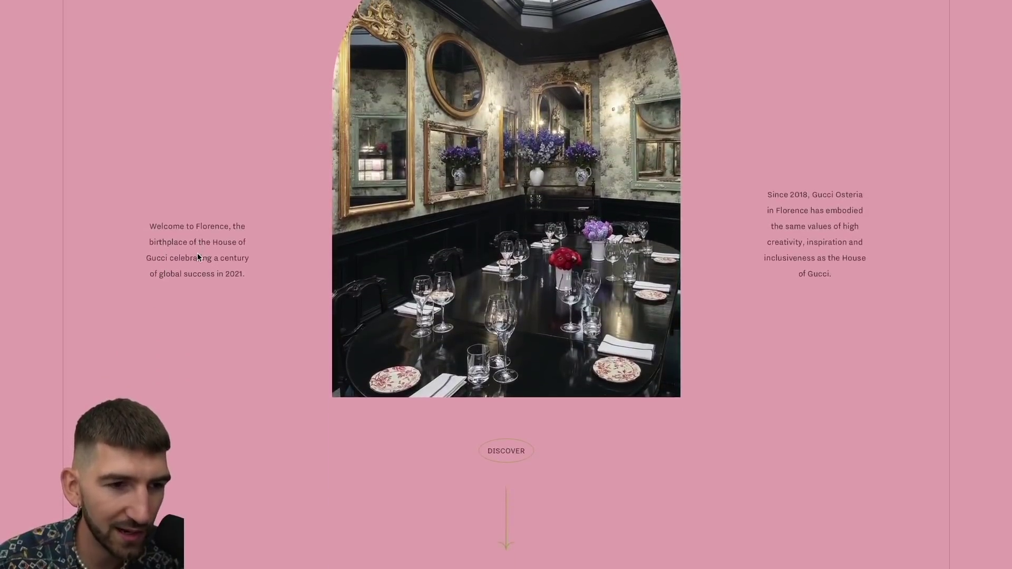
pyautogui.scroll(-3, 196, 253)
pyautogui.scroll(-3, 554, 260)
pyautogui.scroll(-2, 554, 260)
pyautogui.scroll(-3, 553, 259)
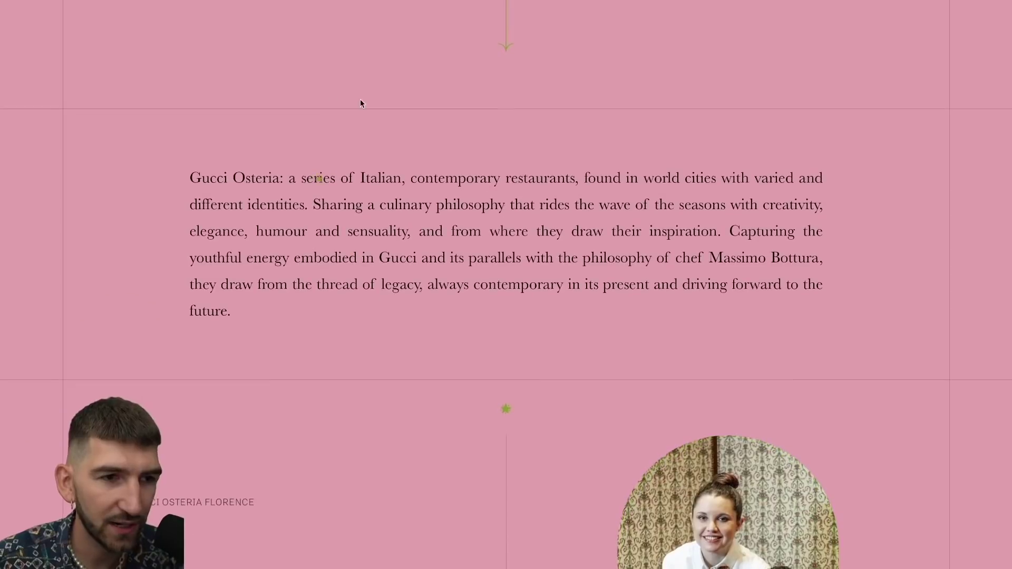
pyautogui.scroll(1, 366, 164)
pyautogui.scroll(-3, 367, 164)
pyautogui.scroll(-3, 369, 195)
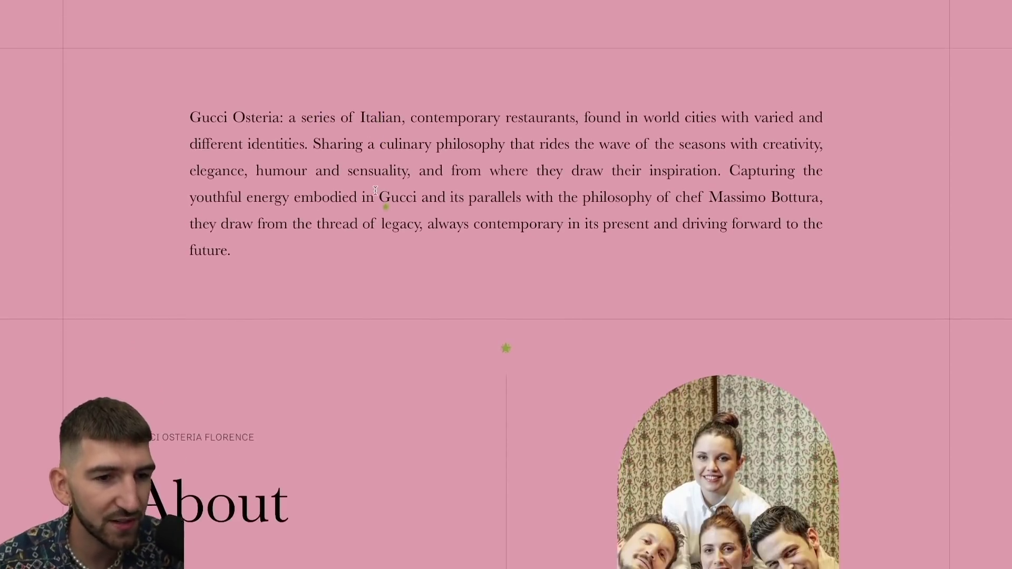
pyautogui.scroll(-2, 340, 174)
pyautogui.scroll(-3, 312, 161)
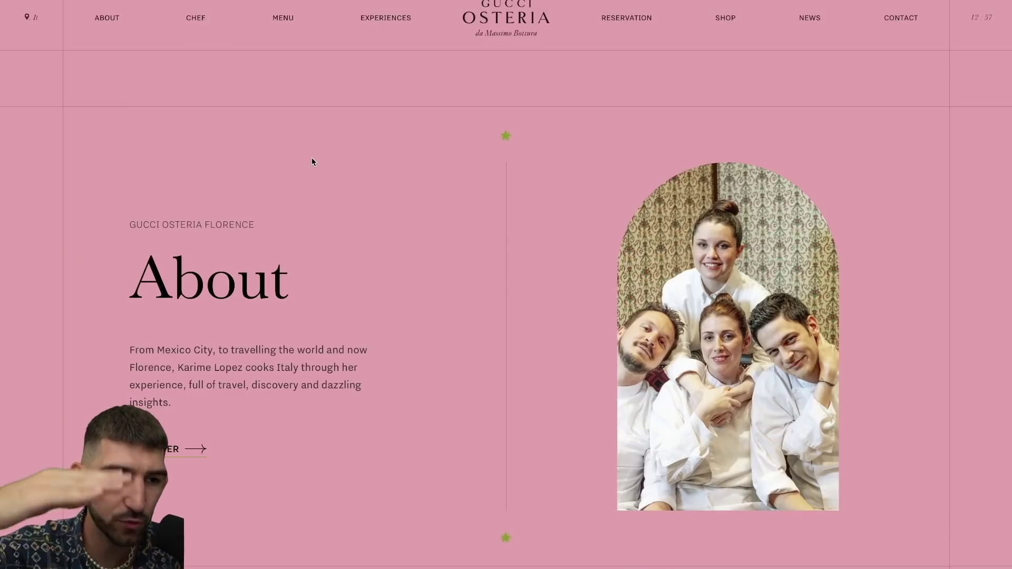
pyautogui.scroll(-2, 312, 162)
pyautogui.scroll(-1, 422, 169)
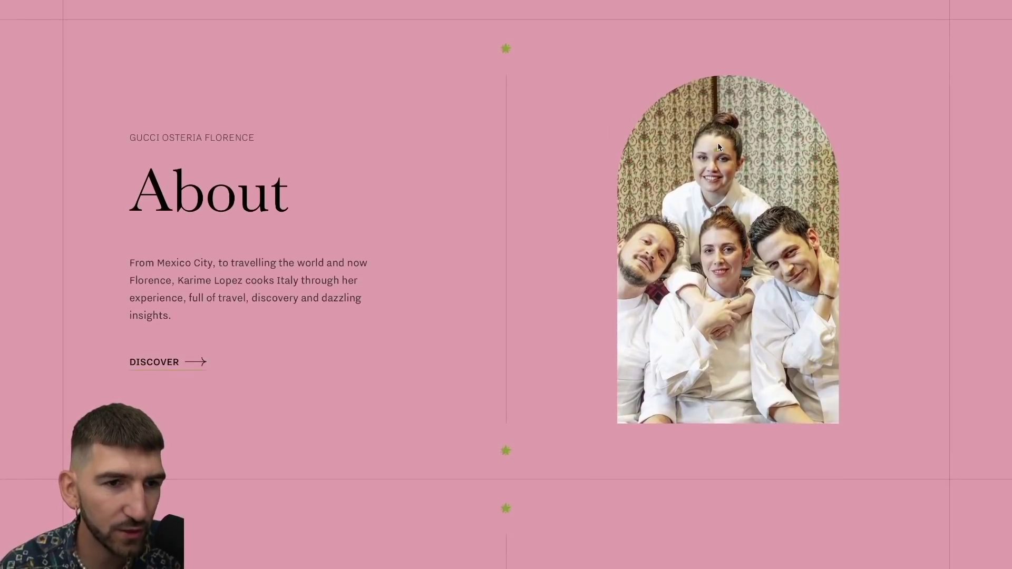
pyautogui.scroll(1, 718, 142)
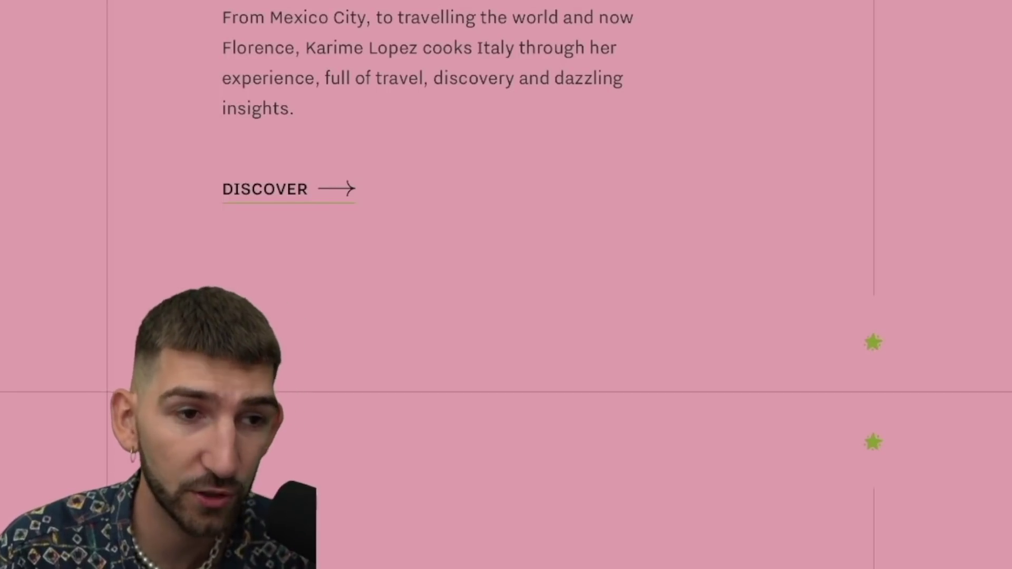
pyautogui.scroll(-1, 507, 285)
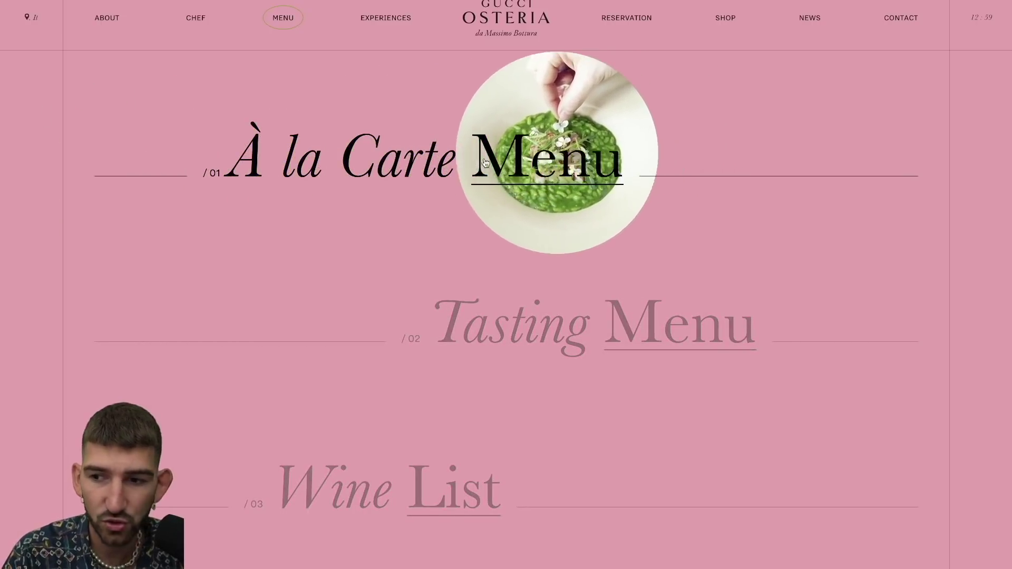
# Open the Gucci Osteria Tasting Menu page
pyautogui.click(536, 333)
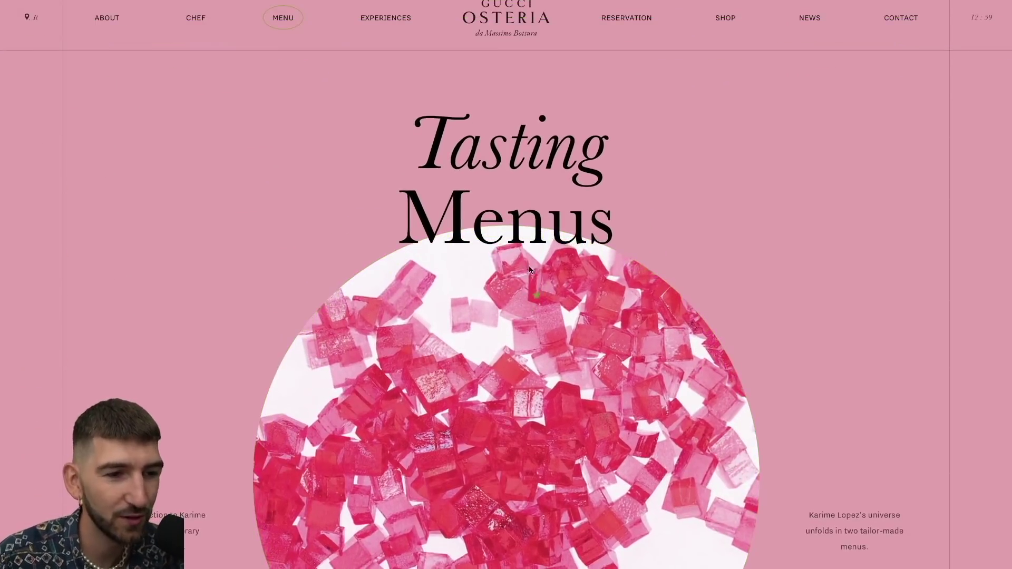
pyautogui.scroll(-3, 531, 269)
pyautogui.scroll(-8, 474, 277)
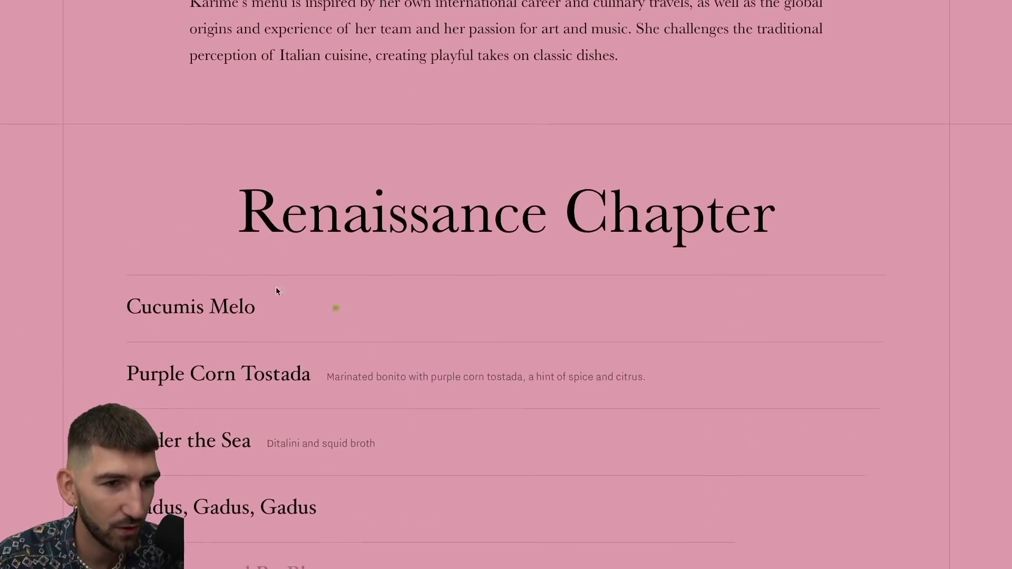
pyautogui.scroll(-2, 276, 287)
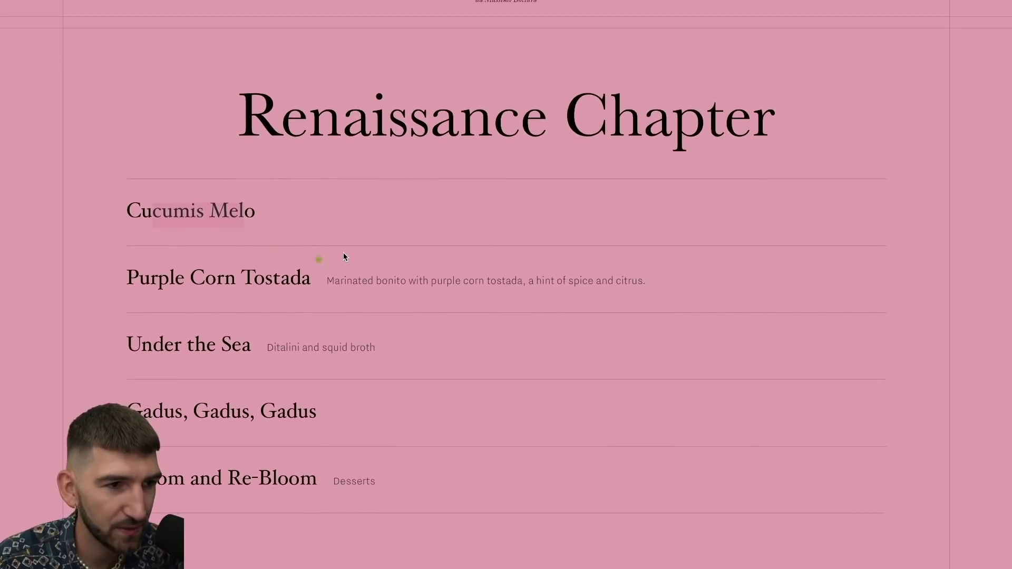
pyautogui.scroll(-1, 343, 252)
pyautogui.scroll(-2, 179, 268)
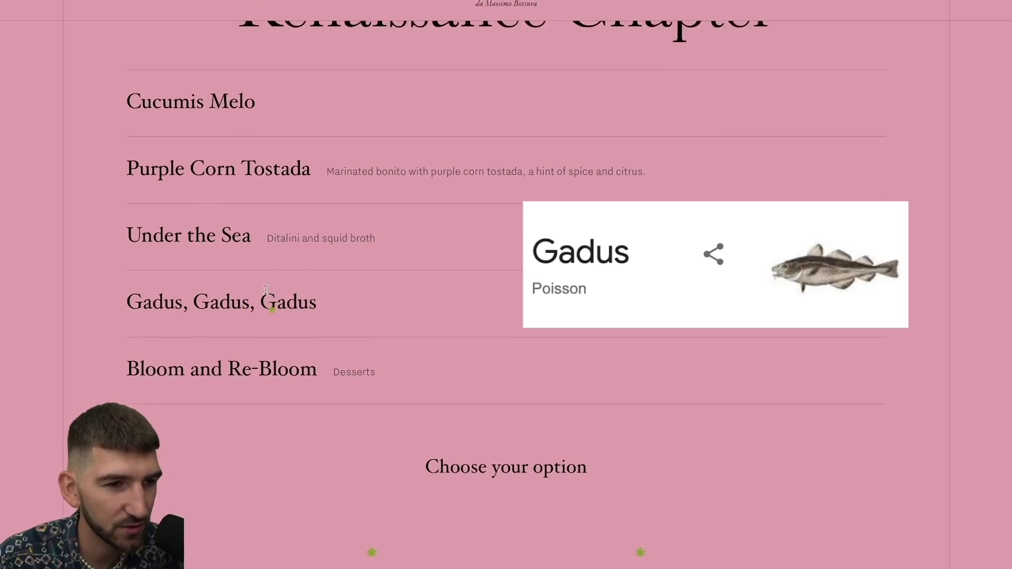
pyautogui.scroll(-1, 267, 291)
pyautogui.scroll(-2, 281, 315)
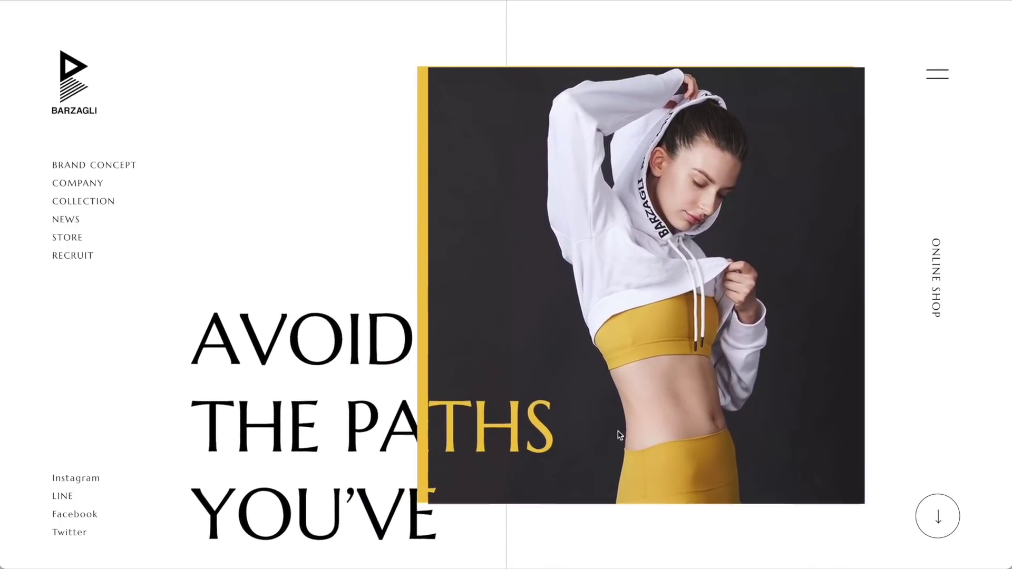
pyautogui.scroll(-1, 372, 414)
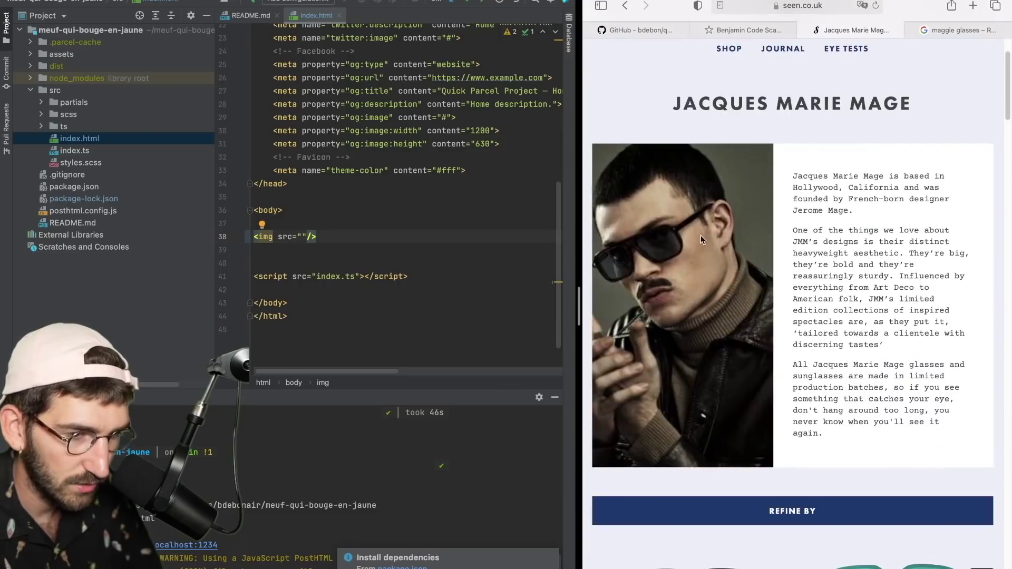
# Add the portrait as assets/mec.jpg, point index.html's img at /assets/mec.jpg, and preview localhost
pyautogui.moveTo(732, 544); pyautogui.dragTo(141, 118)
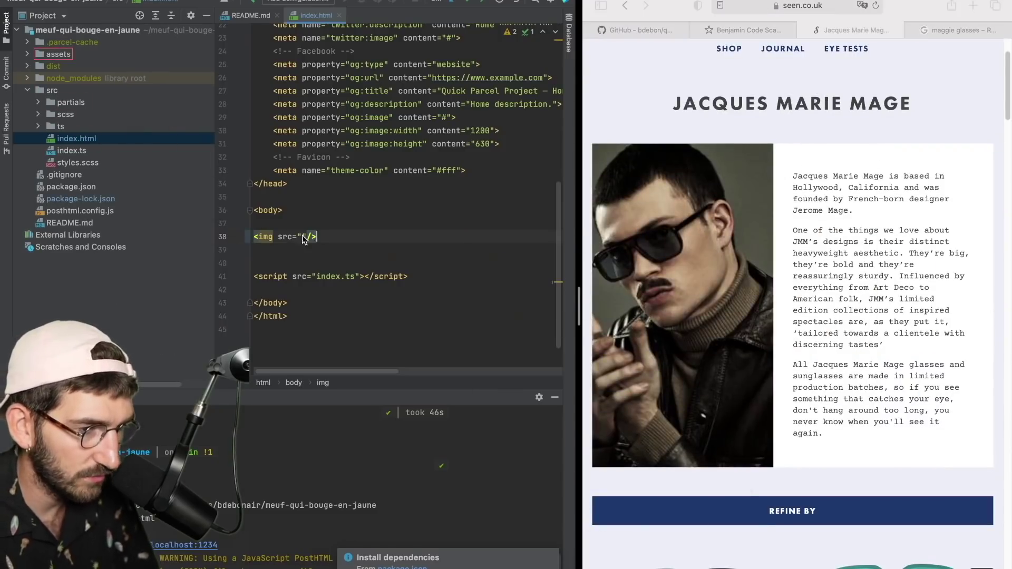
pyautogui.moveTo(305, 238); pyautogui.dragTo(307, 180)
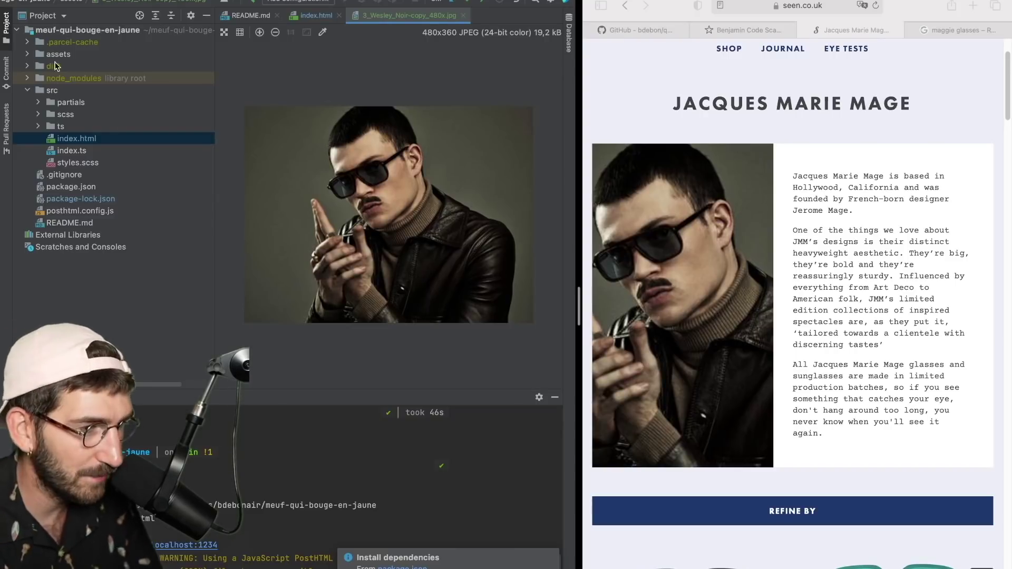
pyautogui.doubleClick(76, 162)
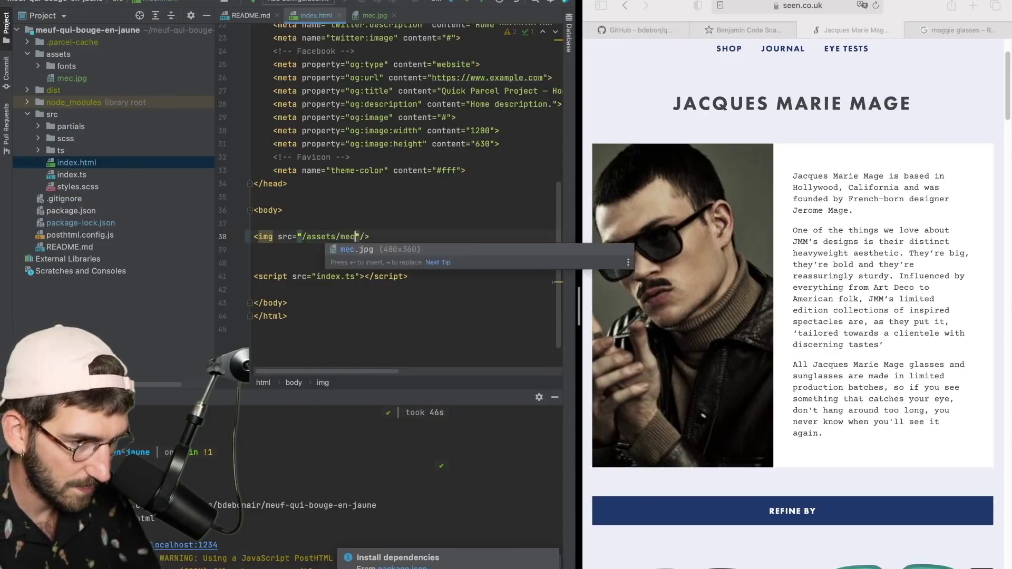
pyautogui.click(723, 29)
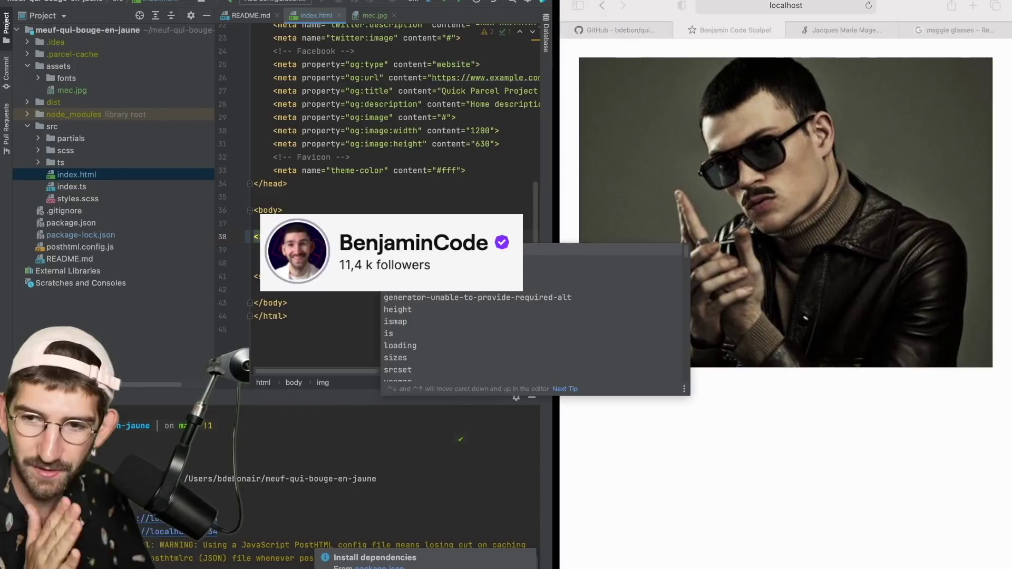
# In base.scss, center the portrait with absolute positioning and top/left percentages
pyautogui.press('Escape')
pyautogui.doubleClick(86, 162)
pyautogui.write('.mec {')
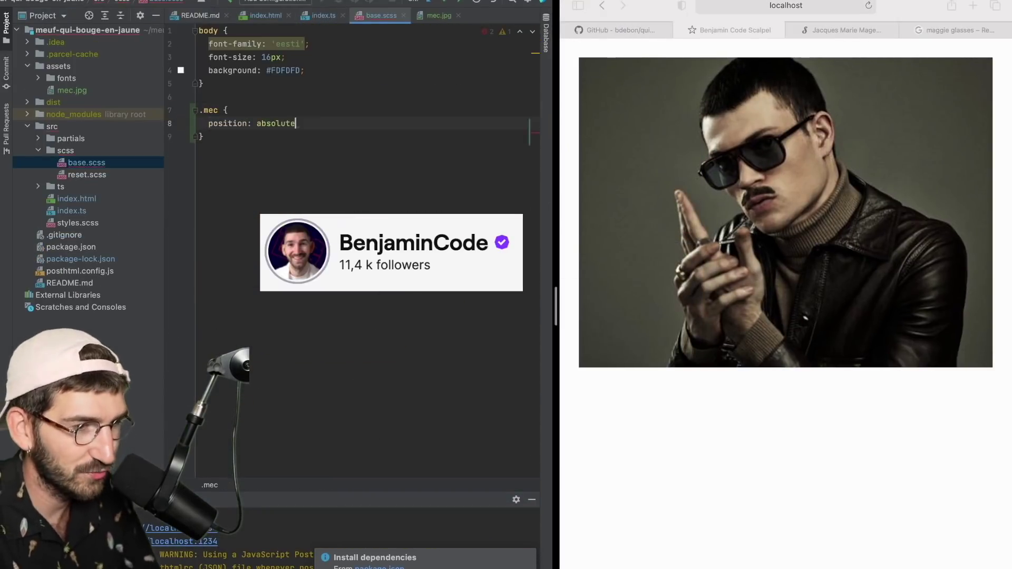
pyautogui.write(';')
pyautogui.press('Return')
pyautogui.write('top: %')
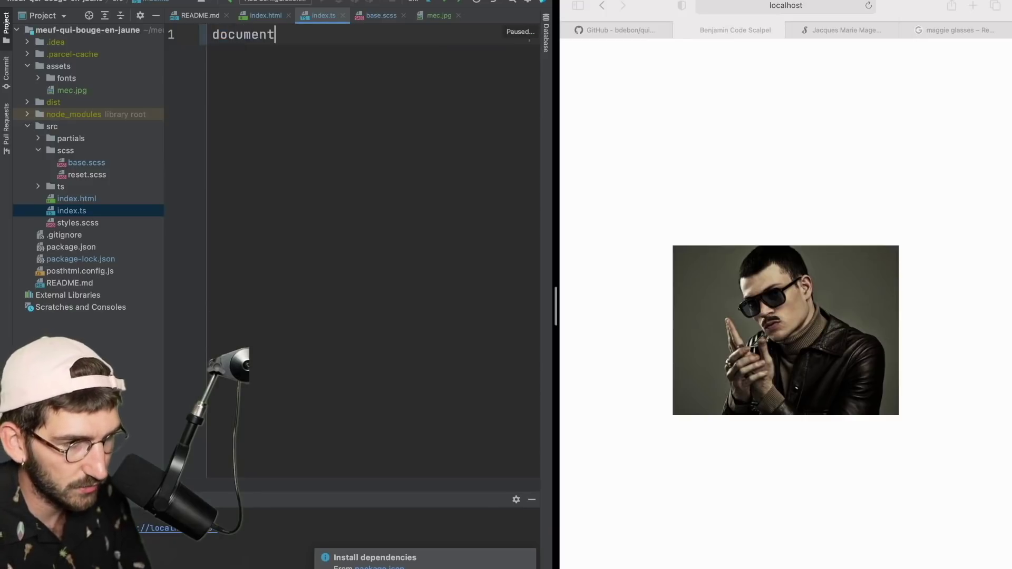
pyautogui.write("addEventListener('mous")
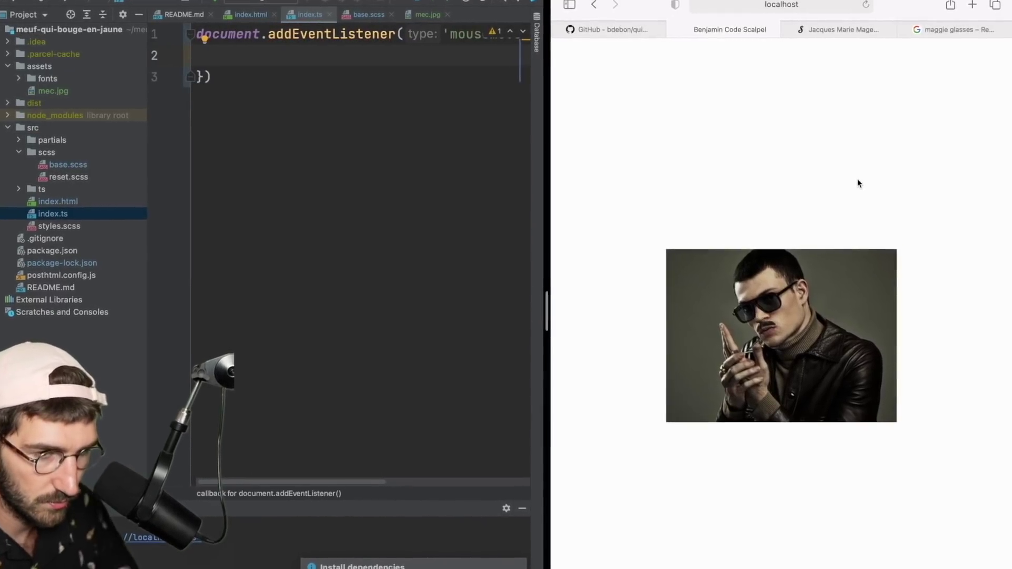
# Log clientX / innerWidth * 2 - 1 on mousemove and show it in Safari's console
pyautogui.rightClick(859, 184)
pyautogui.click(900, 269)
pyautogui.write('console')
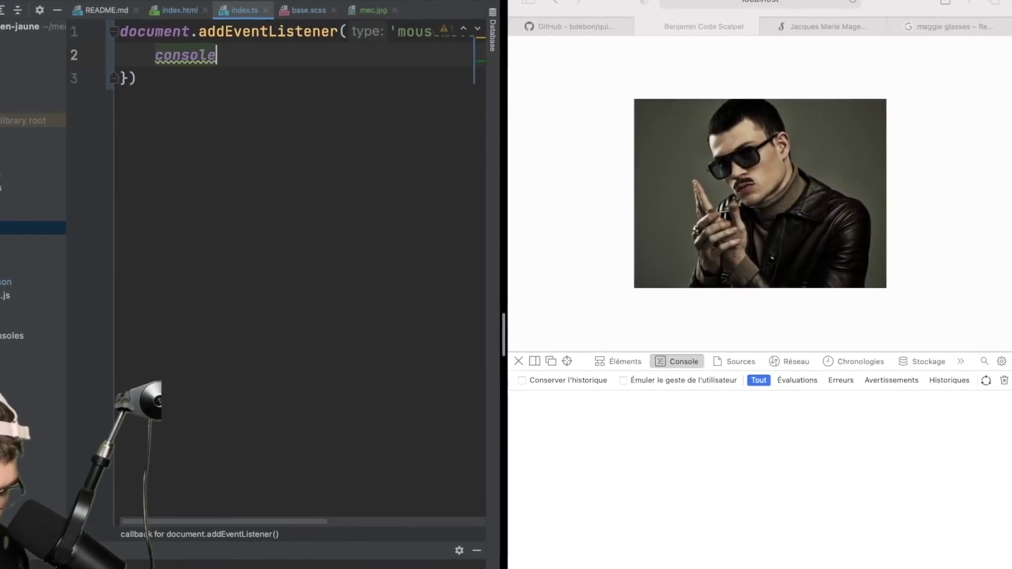
pyautogui.write('.log(e')
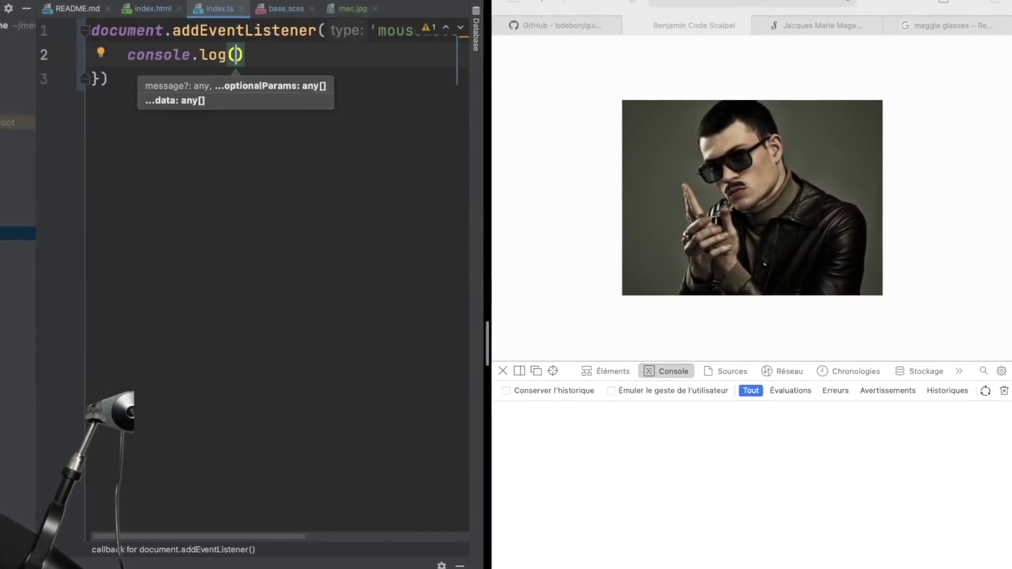
pyautogui.press('Escape')
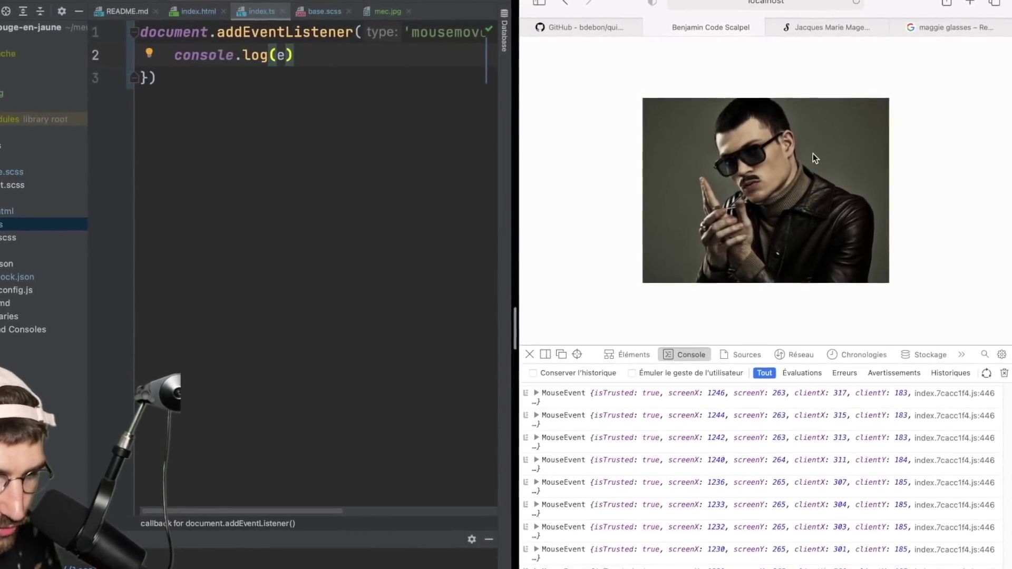
pyautogui.click(333, 55)
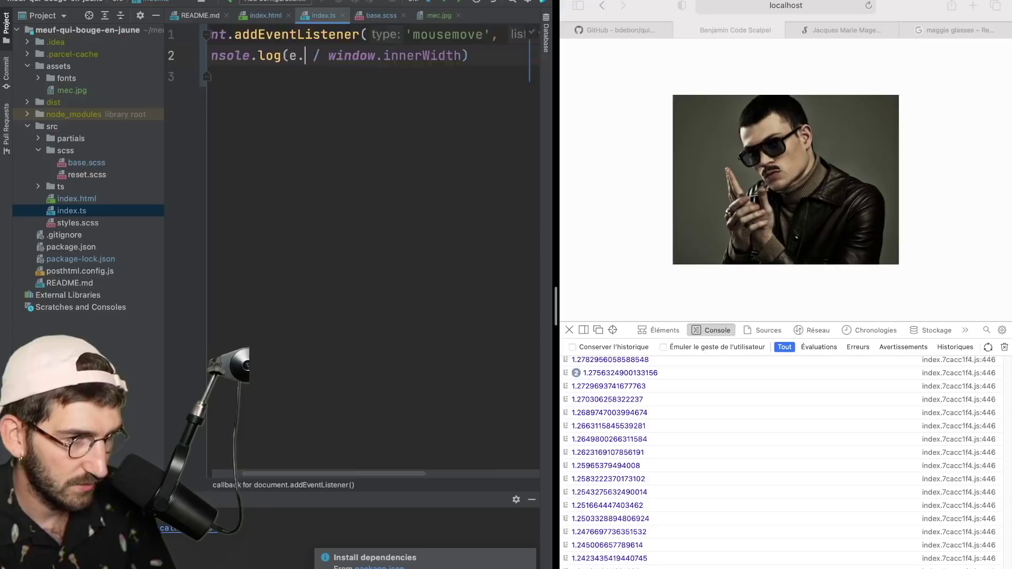
pyautogui.write('co')
pyautogui.press('Return')
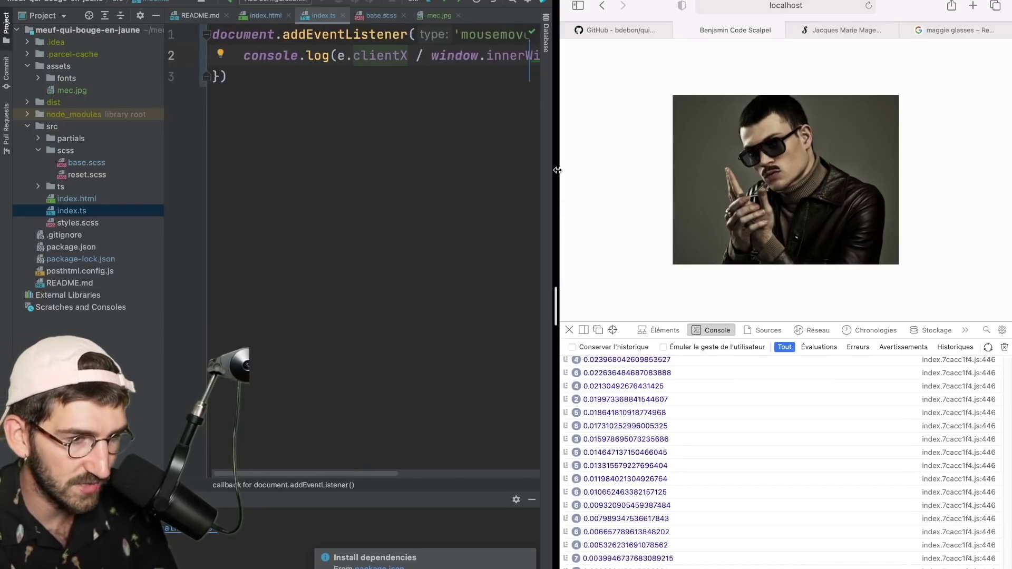
pyautogui.write('2 - 1')
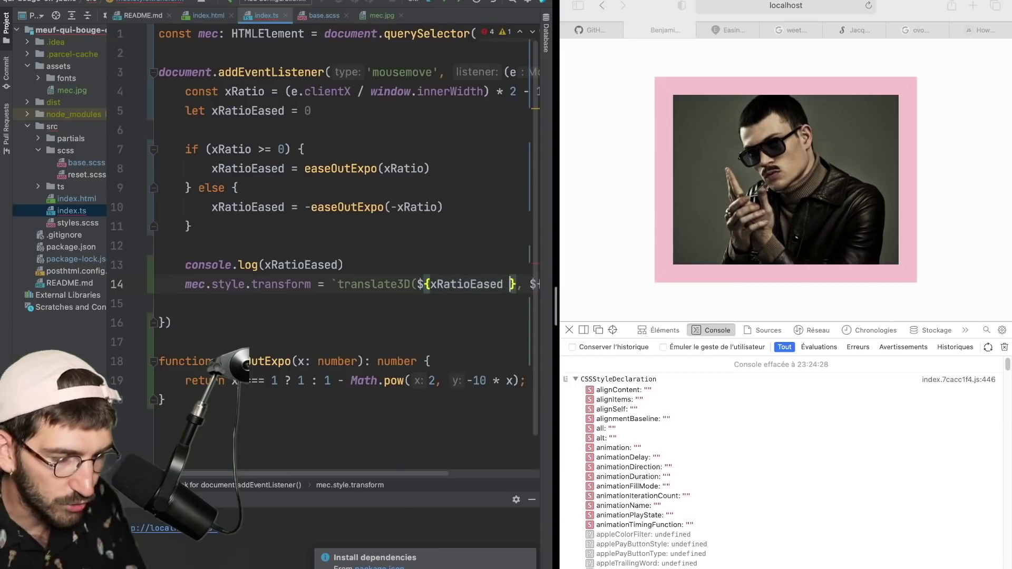
pyautogui.write('* 100')
# Prepend scale(1.2) to the photo's transform, add the eased vertical translate, and preview it
pyautogui.hotkey('ctrl', 's')
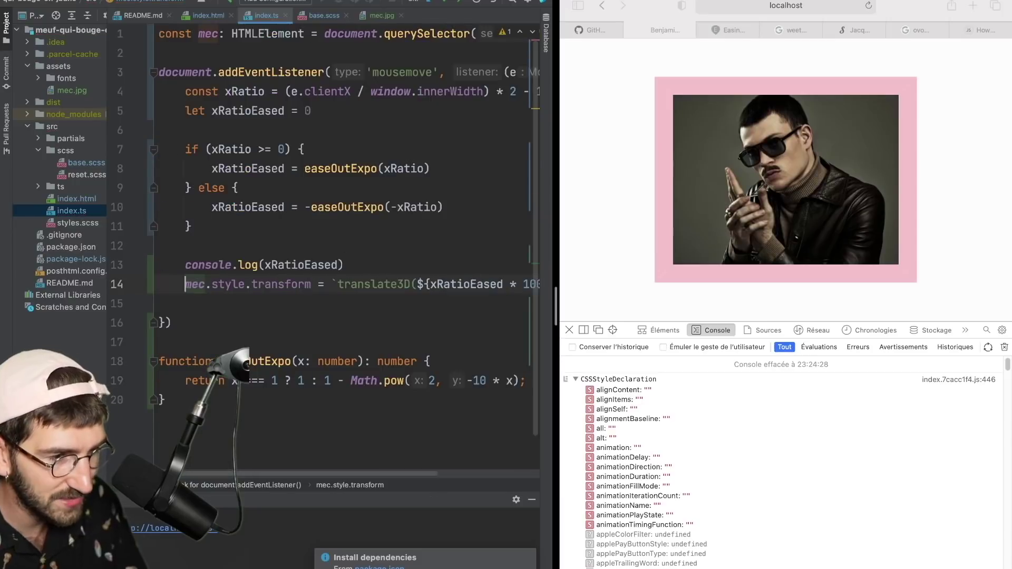
pyautogui.click(482, 287)
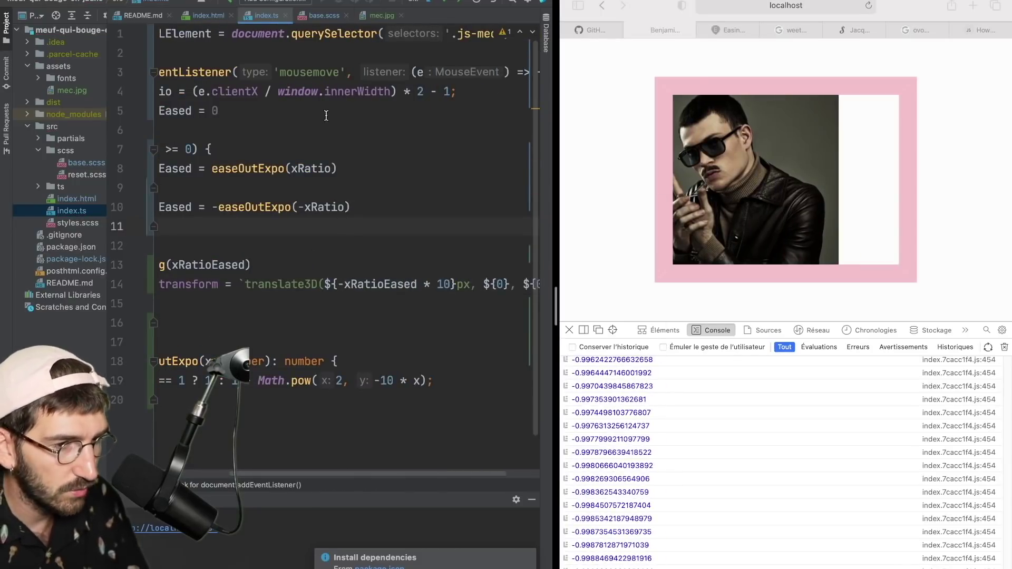
pyautogui.hotkey('ctrl', 'Tab')
pyautogui.hotkey('ctrl', 'Tab')
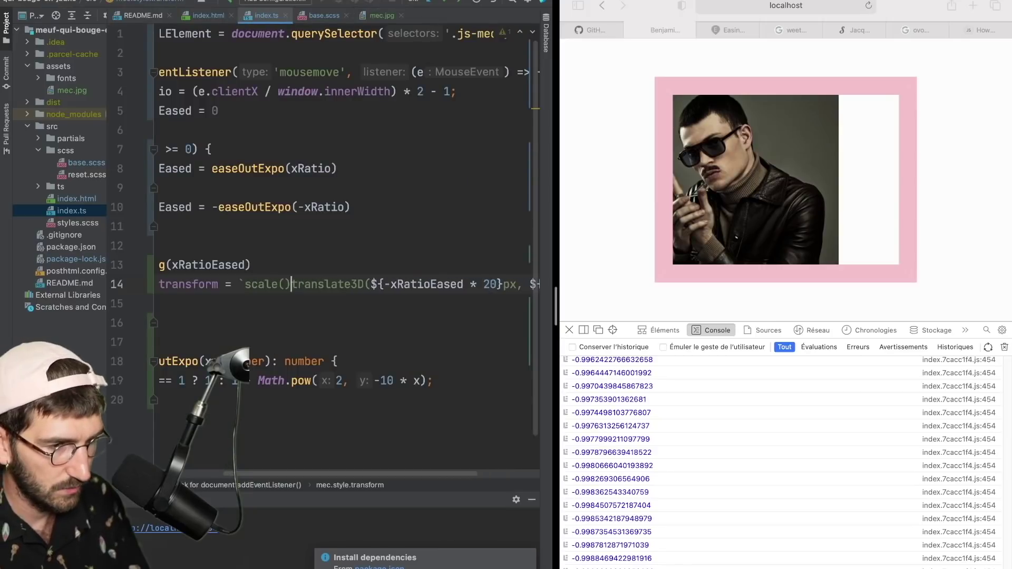
pyautogui.hotkey('ctrl', 's')
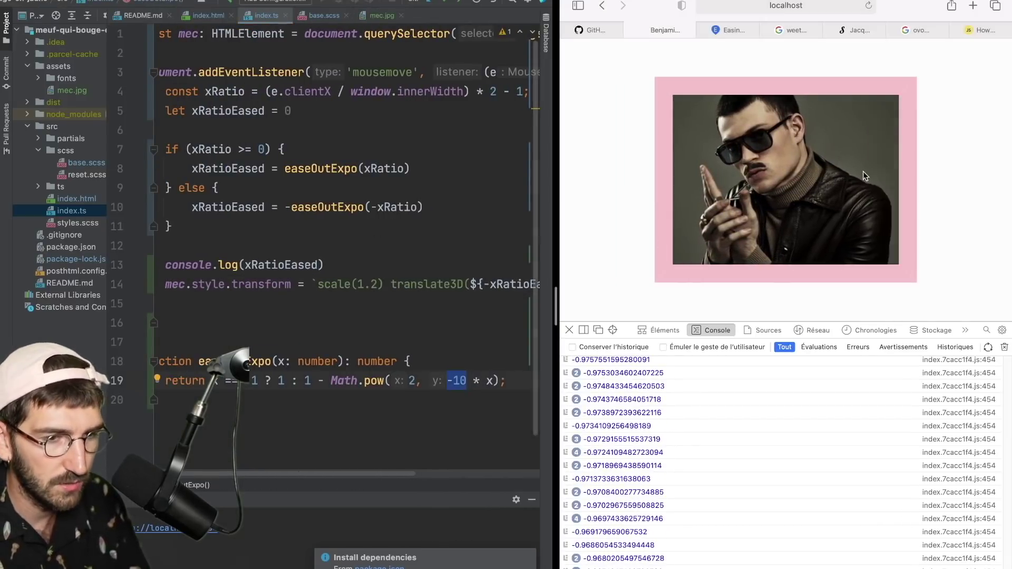
pyautogui.click(442, 286)
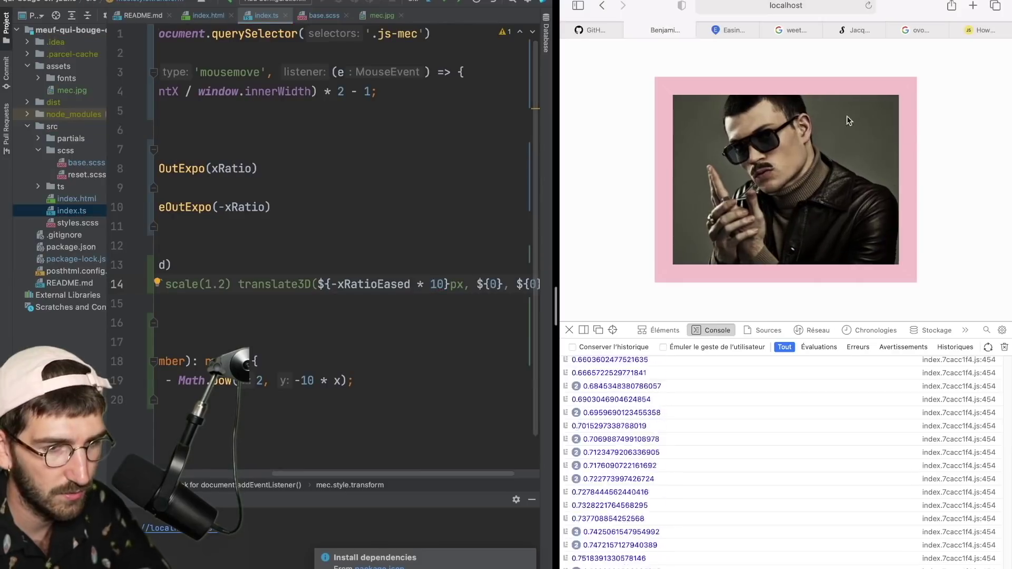
pyautogui.hscroll(-5, 340, 237)
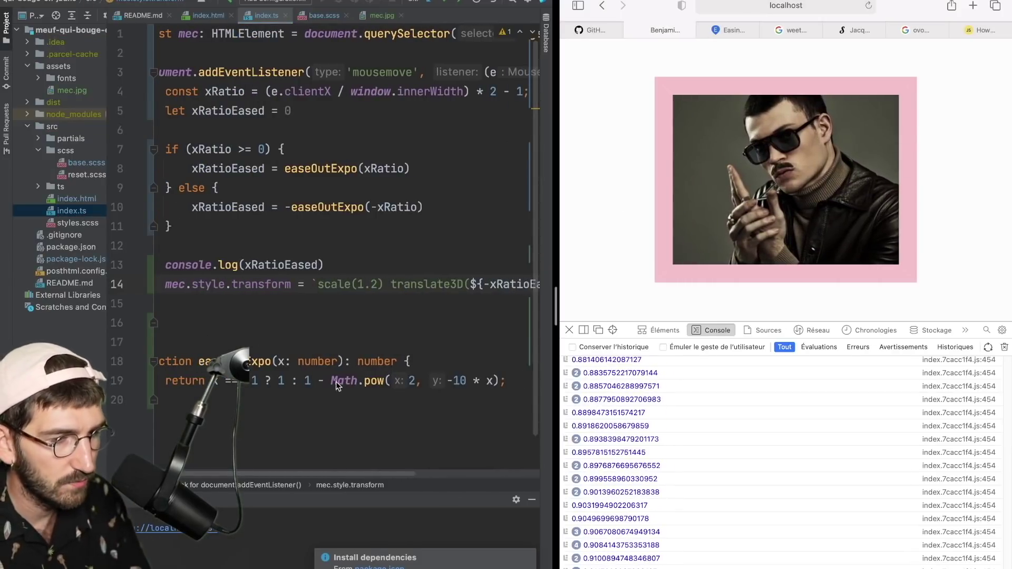
pyautogui.doubleClick(457, 381)
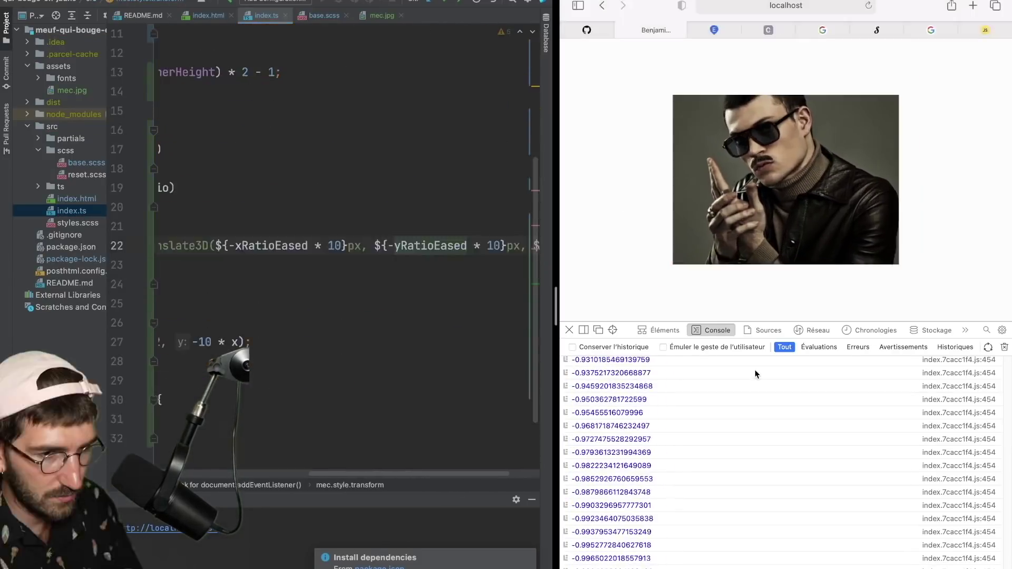
# Clear the console, review the .mec-wp and .mec styles, and exit Safari full screen
pyautogui.press('super+k')
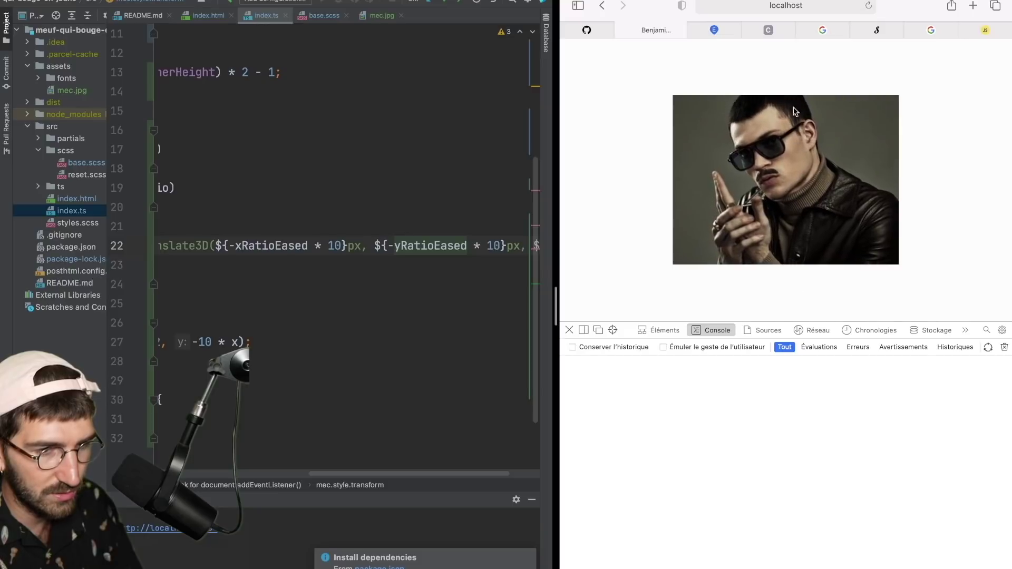
pyautogui.click(435, 402)
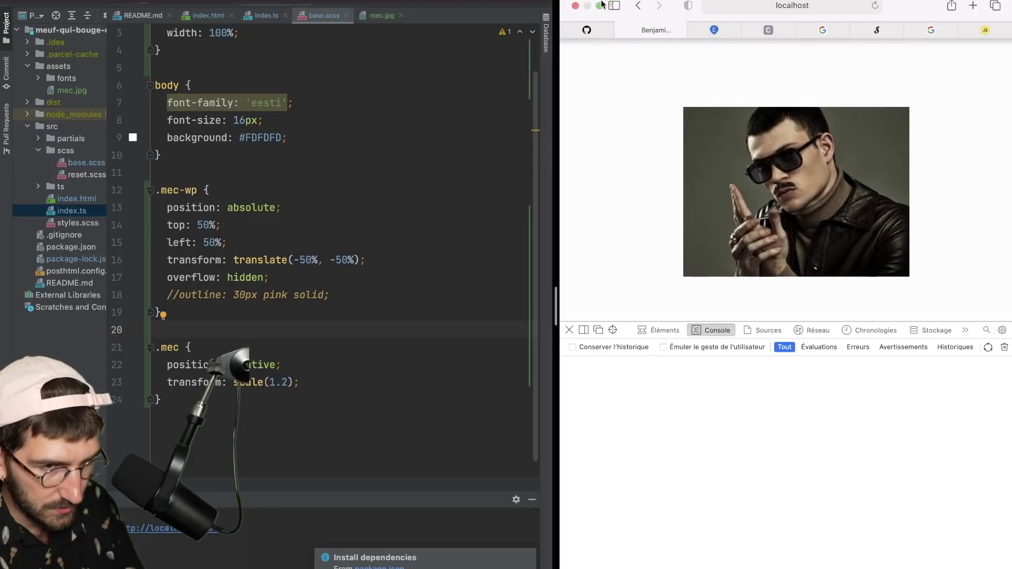
pyautogui.click(602, 5)
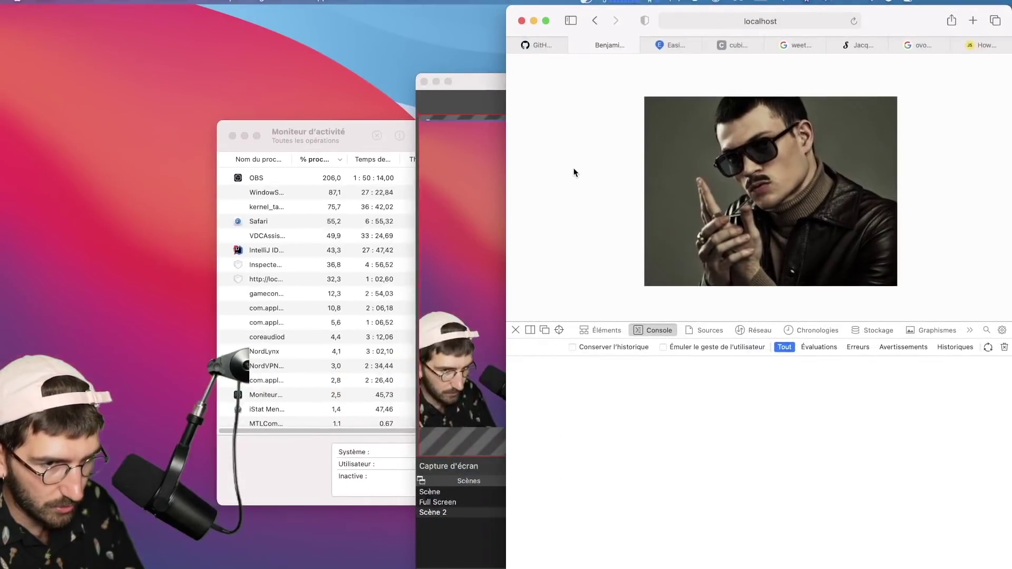
# Give .red-shadow-legend a 100ms ease transform transition and duplicate the transform line for the shadow
pyautogui.click(546, 21)
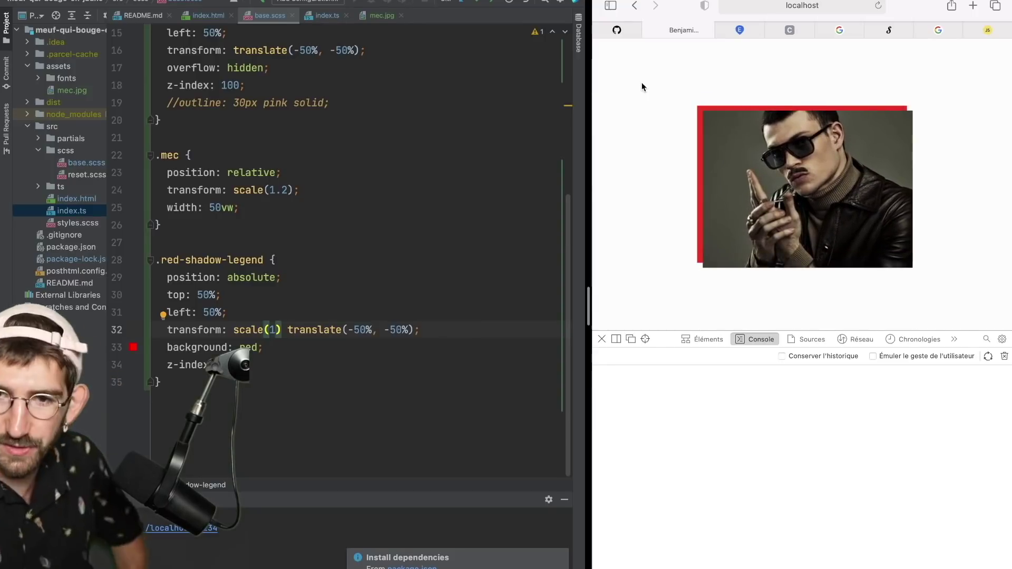
pyautogui.hotkey('ctrl', 'Tab')
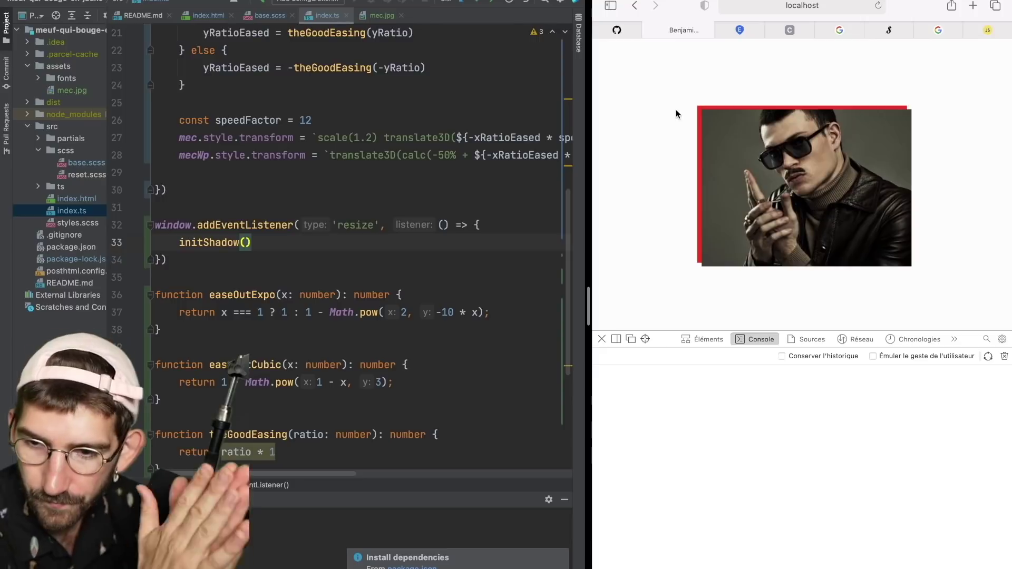
pyautogui.hotkey('ctrl', 'Tab')
pyautogui.press('Return')
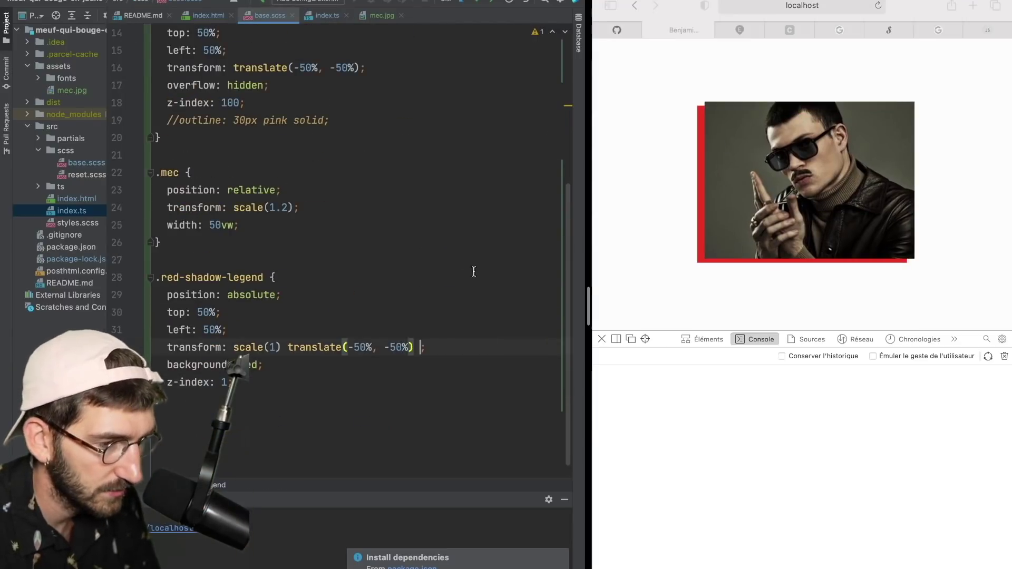
pyautogui.write('transition')
pyautogui.press('Tab')
pyautogui.write('100ms')
pyautogui.press('Return')
pyautogui.write('transition')
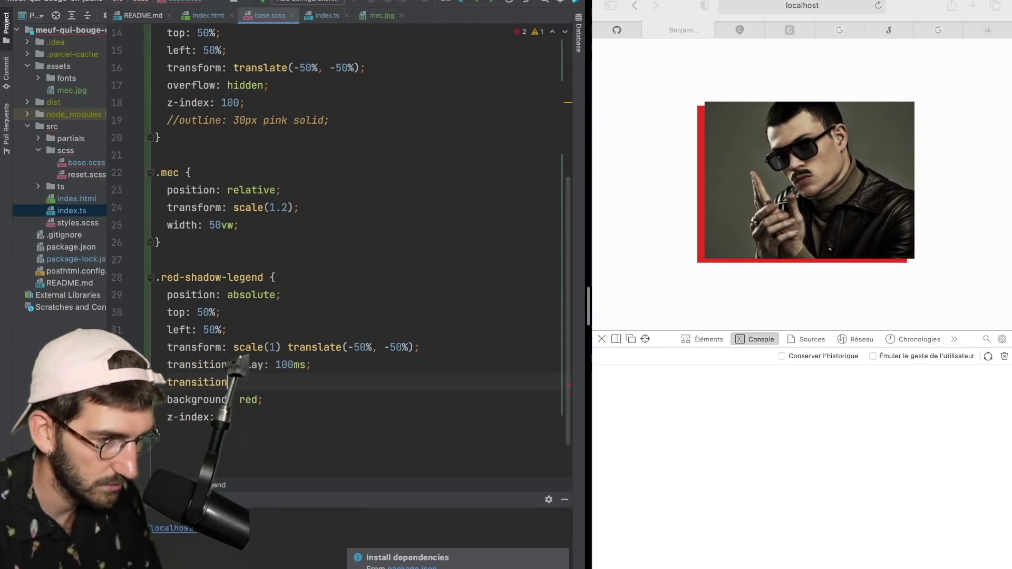
pyautogui.write(': transform ease 100ms;')
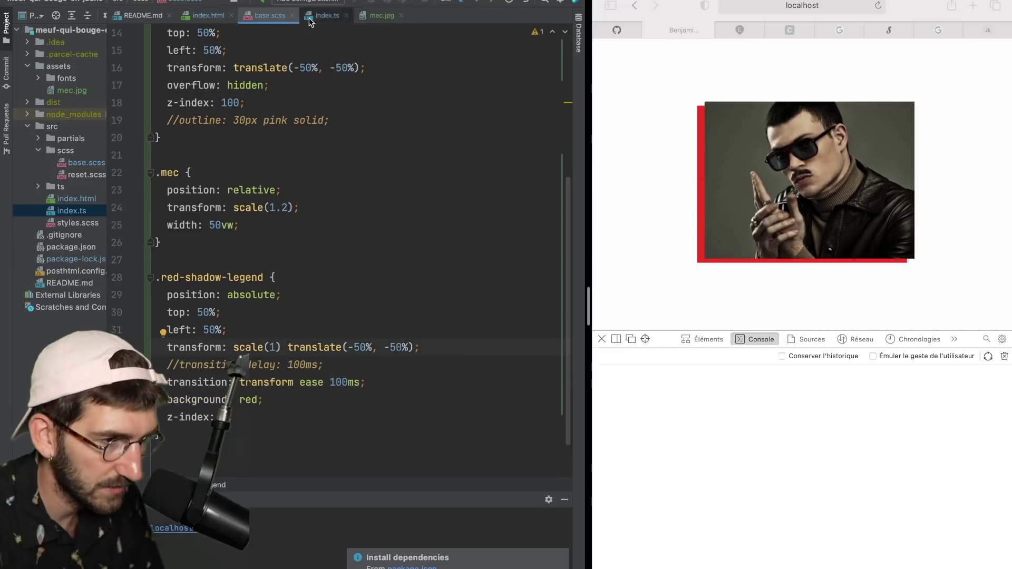
pyautogui.click(310, 20)
pyautogui.hotkey('ctrl', 'd')
pyautogui.write('shadow')
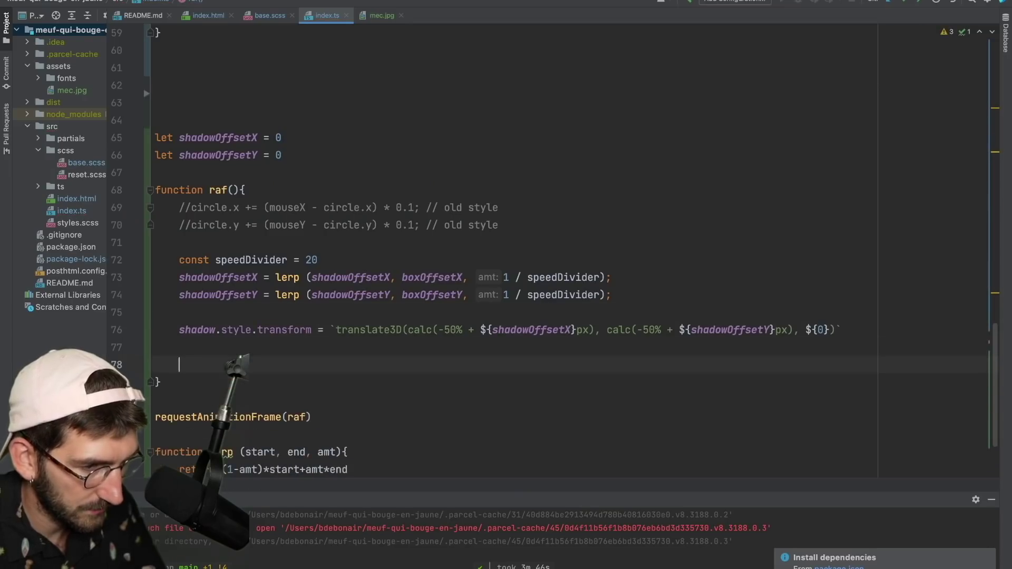
pyautogui.write('re')
# Make raf reschedule itself with requestAnimationFrame(raf), then view the localhost tab in Safari
pyautogui.press('Tab')
pyautogui.write('raf')
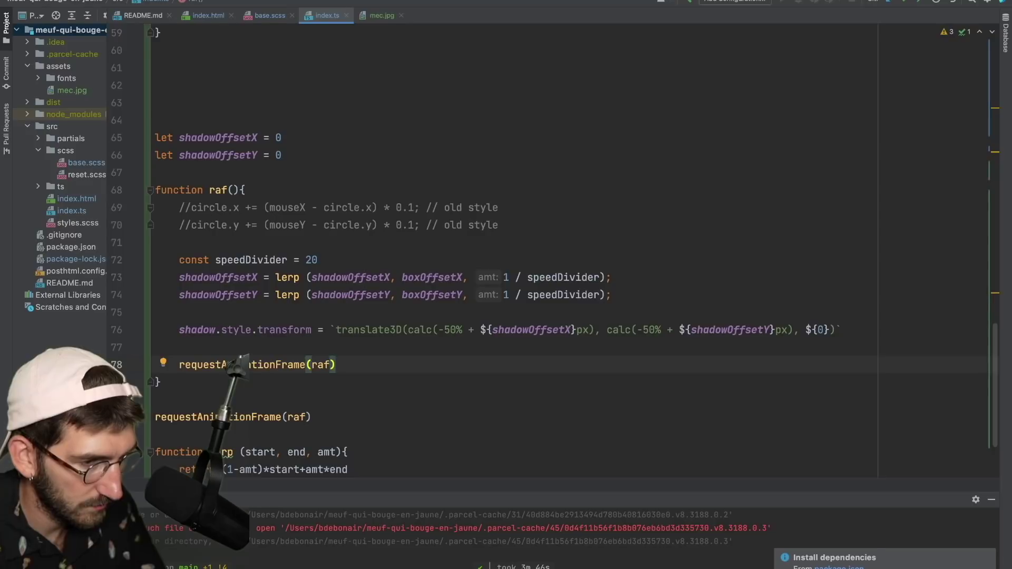
pyautogui.press('super+Tab')
pyautogui.click(248, 29)
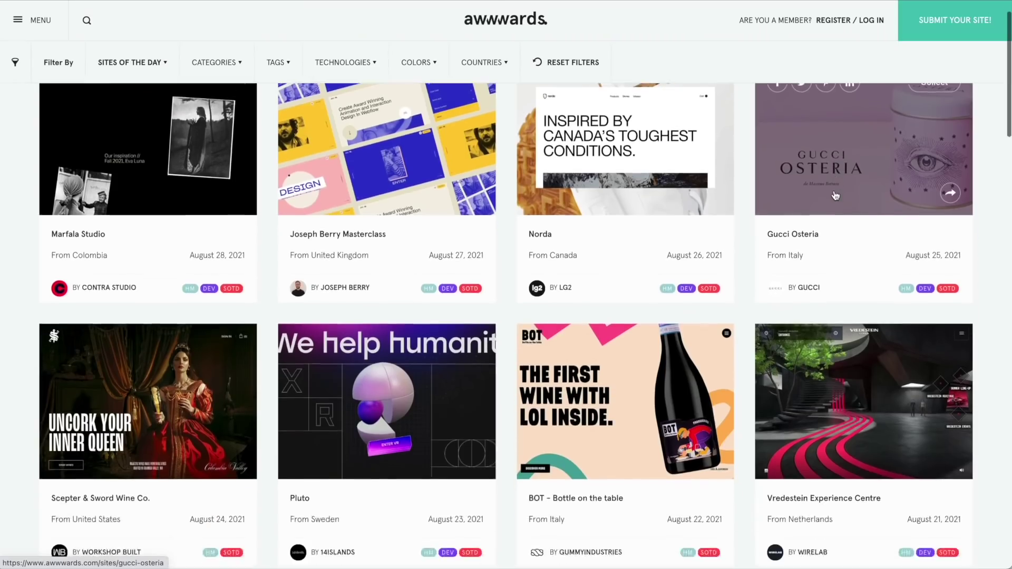
pyautogui.scroll(-3, 834, 190)
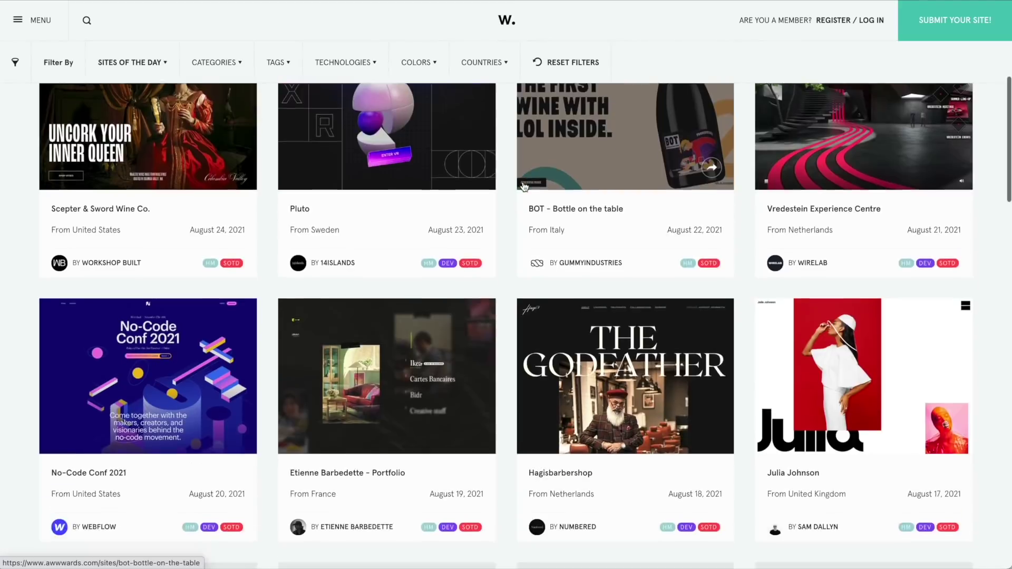
pyautogui.scroll(-3, 524, 187)
pyautogui.scroll(-3, 523, 187)
pyautogui.scroll(-3, 524, 187)
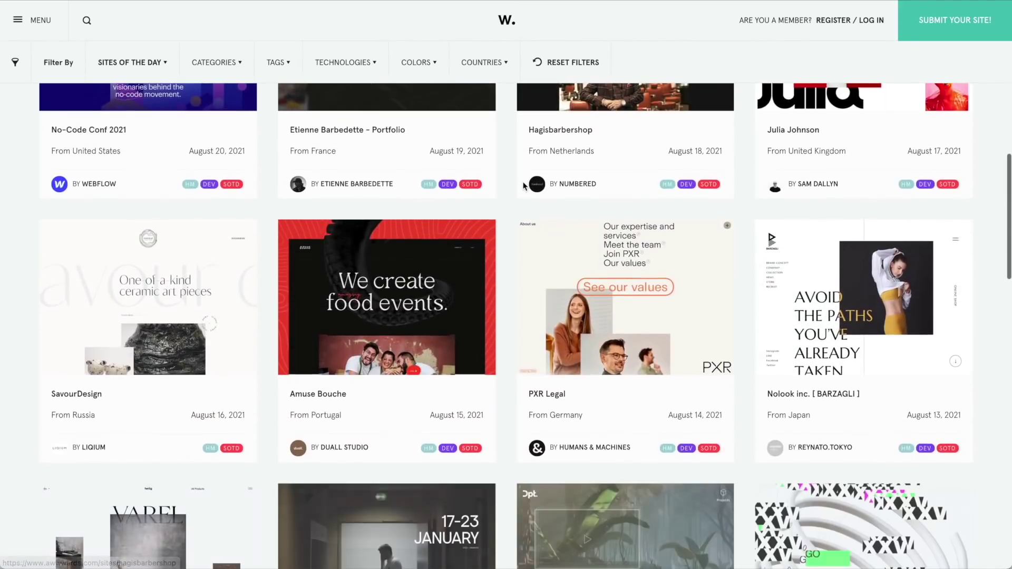
pyautogui.scroll(-3, 524, 188)
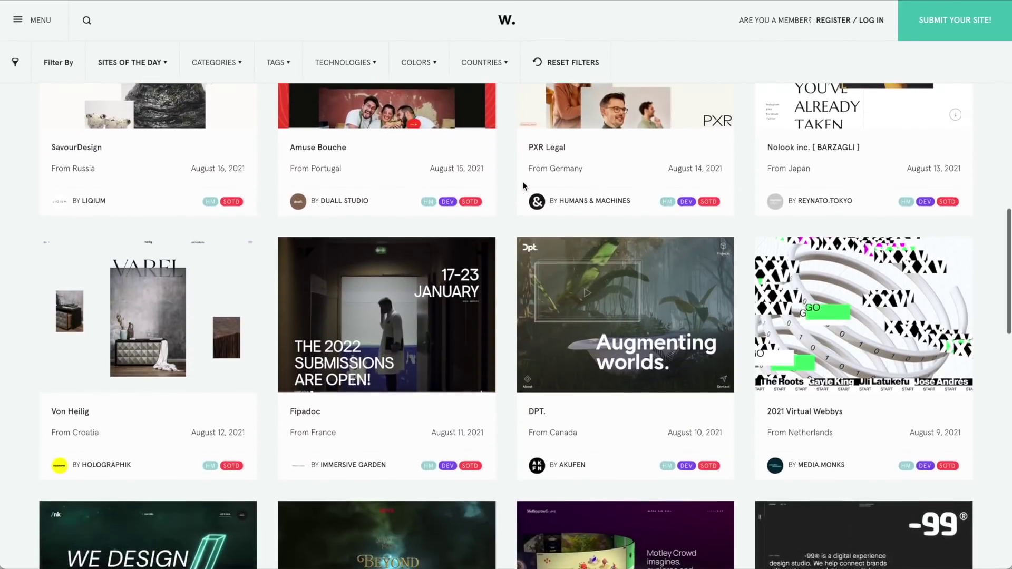
pyautogui.scroll(-3, 524, 185)
pyautogui.scroll(-2, 523, 185)
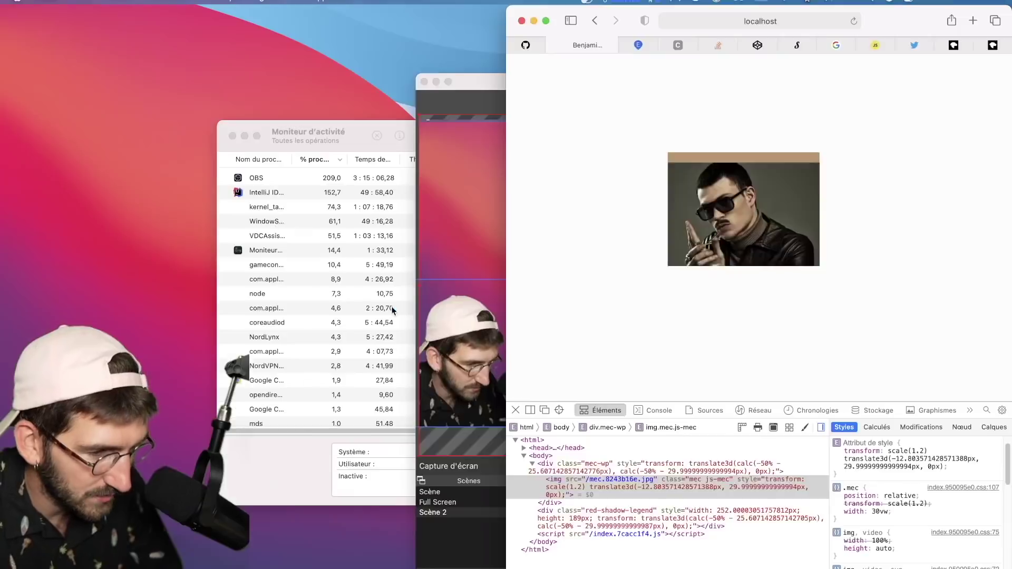